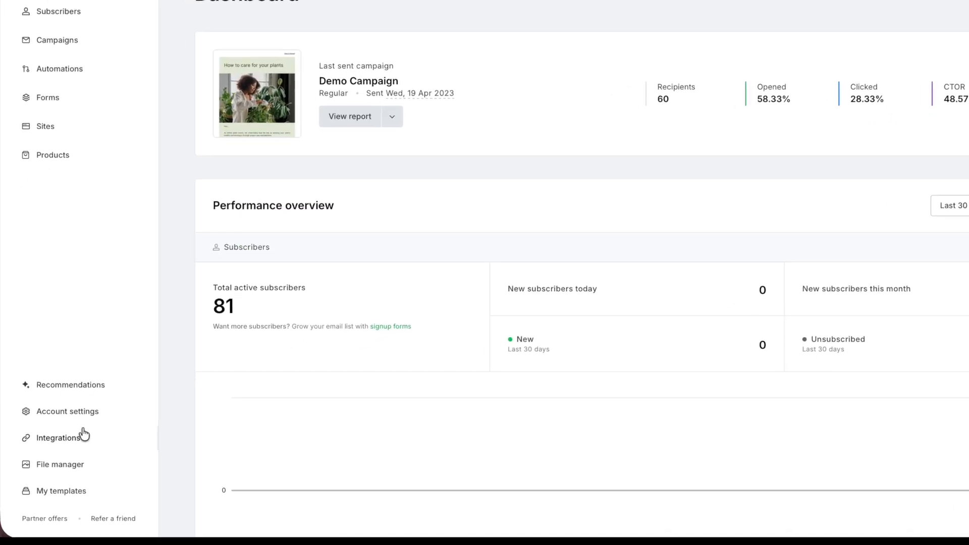
# Open the Bookings product and start creating a new service.
pyautogui.click(64, 439)
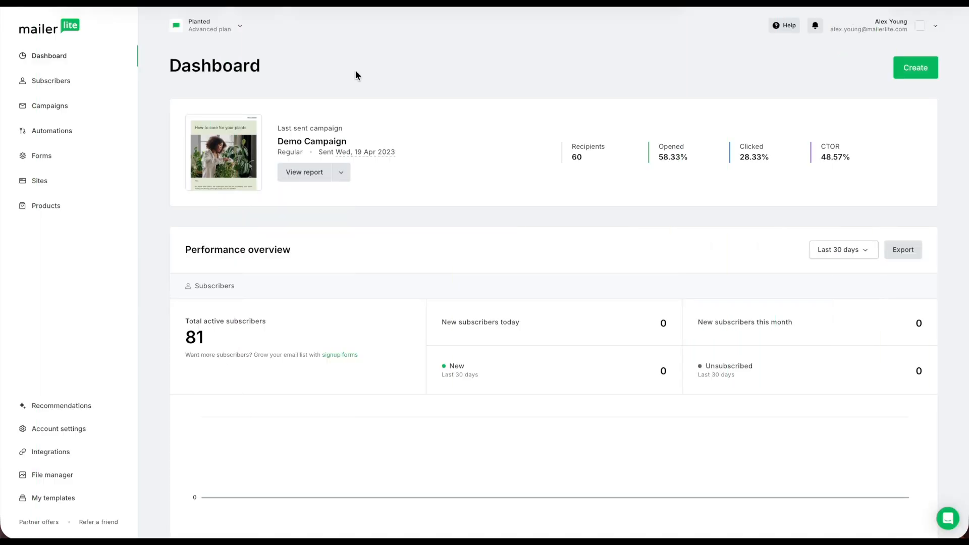
pyautogui.click(46, 206)
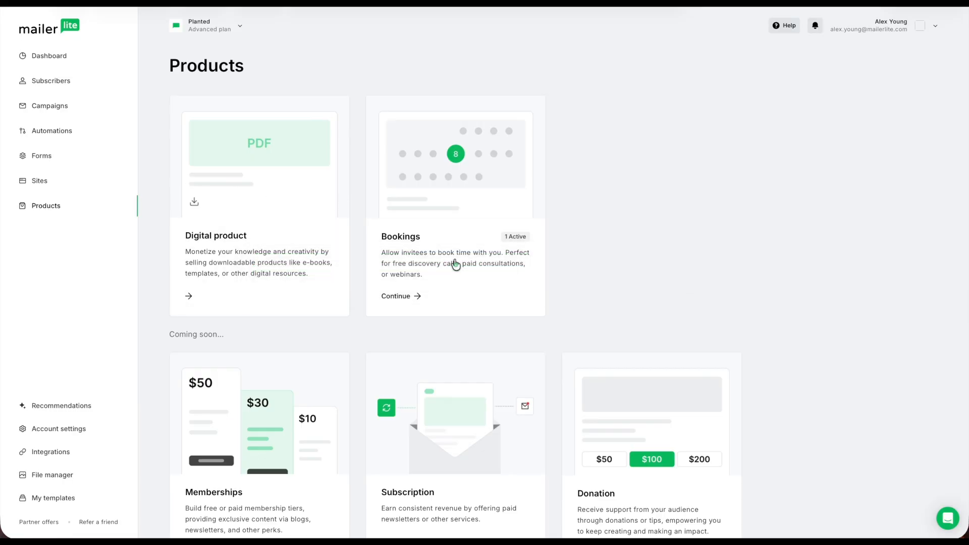
pyautogui.click(454, 262)
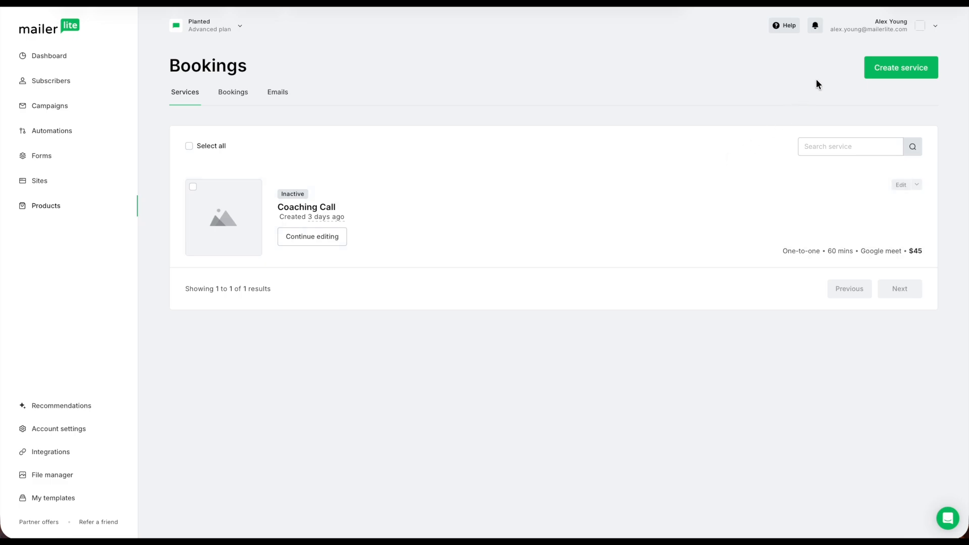
pyautogui.click(902, 70)
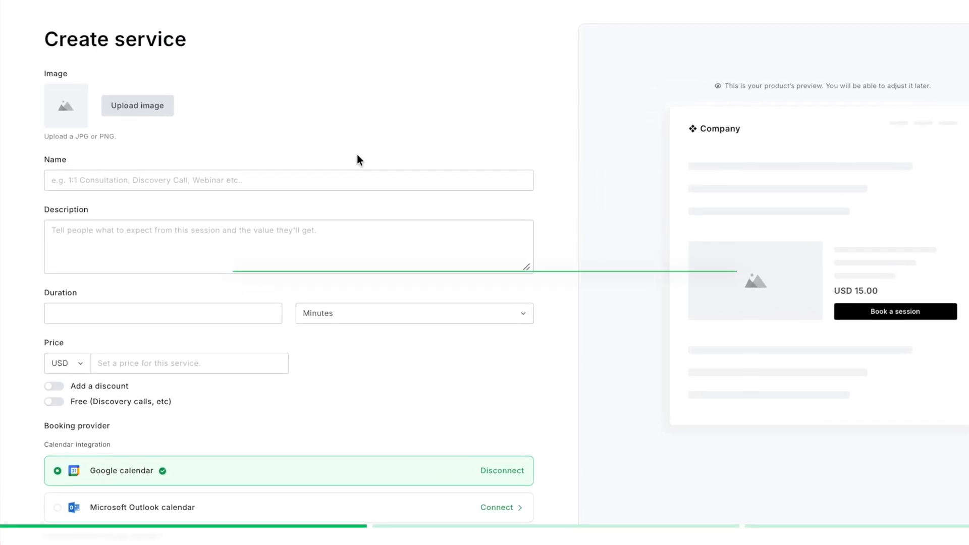
# Name the service "Free discovery call".
pyautogui.click(286, 192)
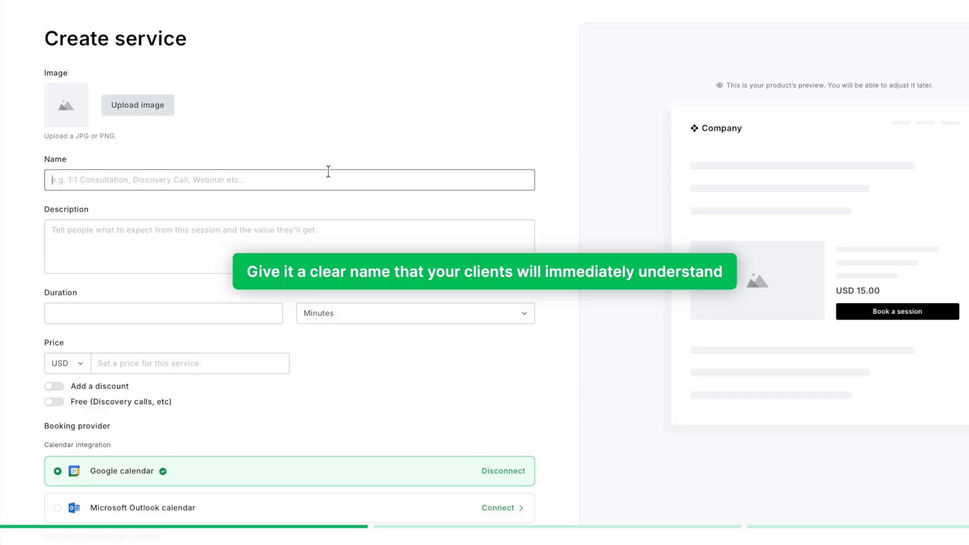
pyautogui.write('Free discovery call')
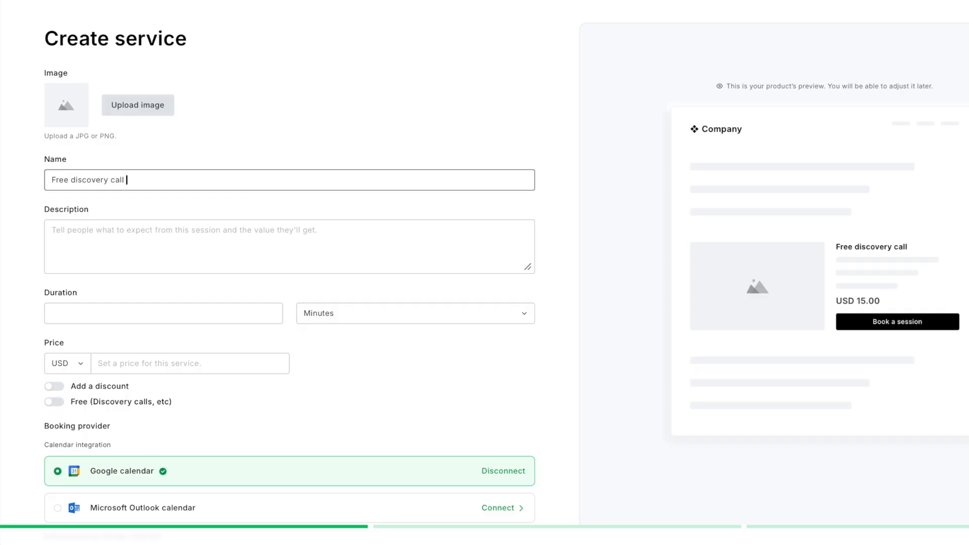
# Enter the description "Free discovery call to identify the 5 points of improvement for your plant life!".
pyautogui.press('Tab')
pyautogui.write('Free discovery call to identify the 5 poi')
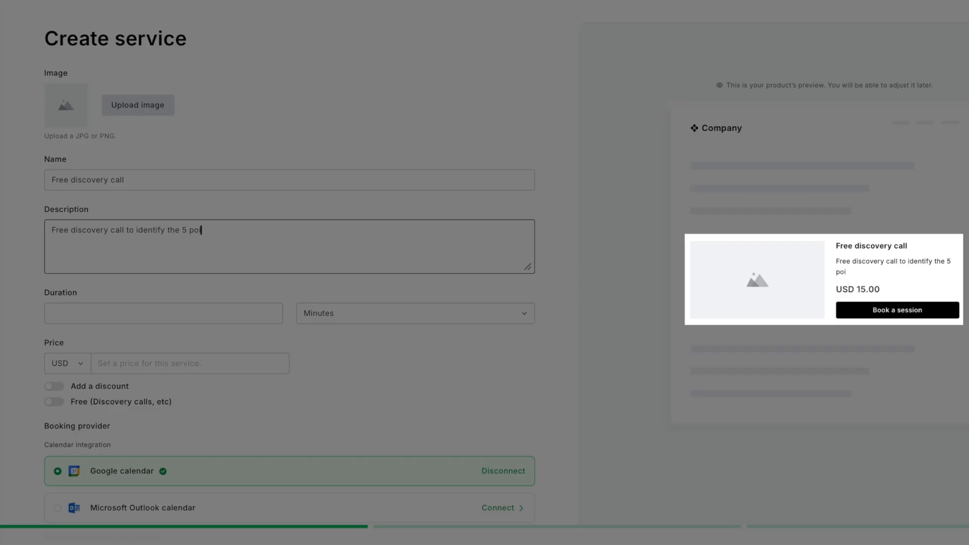
pyautogui.write('nts of improvement for your plant life!')
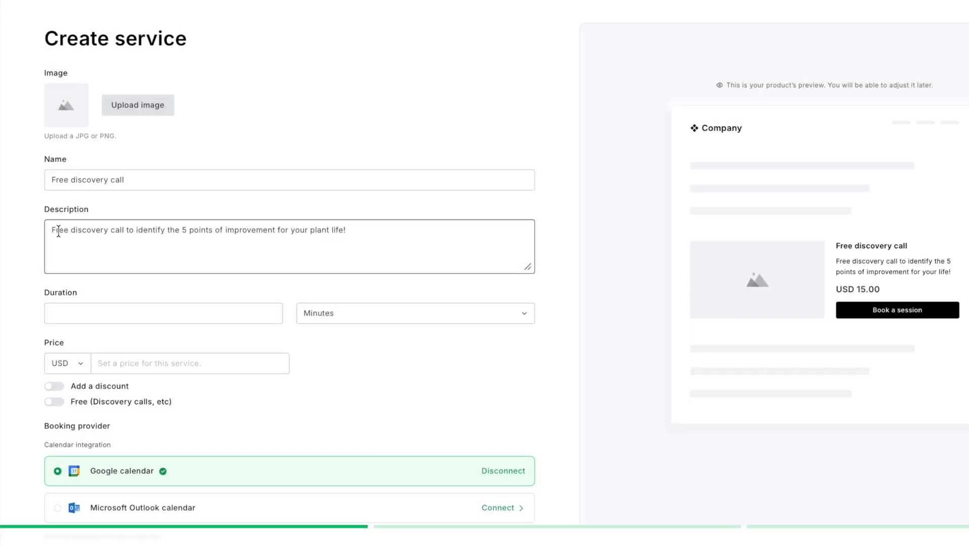
# Set the duration to 30 minutes and mark the service as free.
pyautogui.click(94, 313)
pyautogui.write('30')
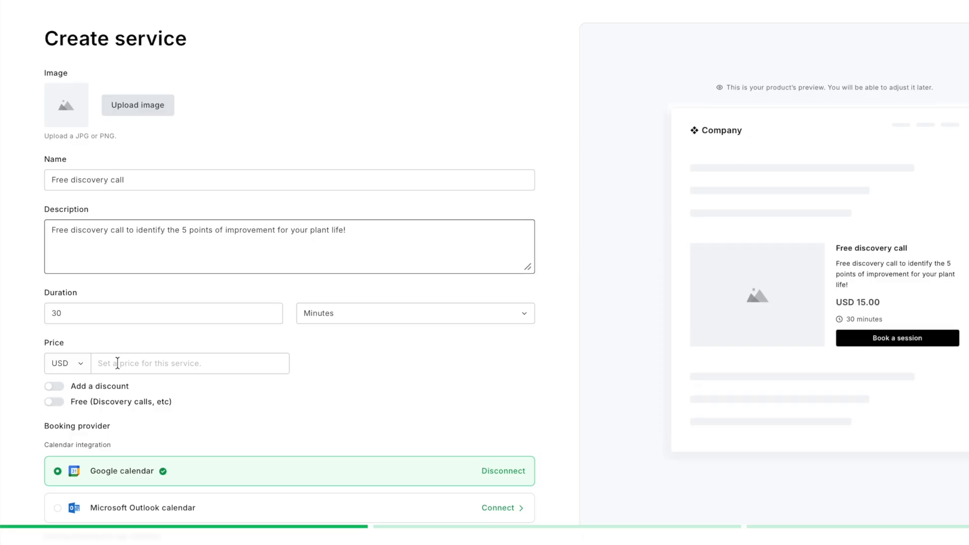
pyautogui.click(54, 402)
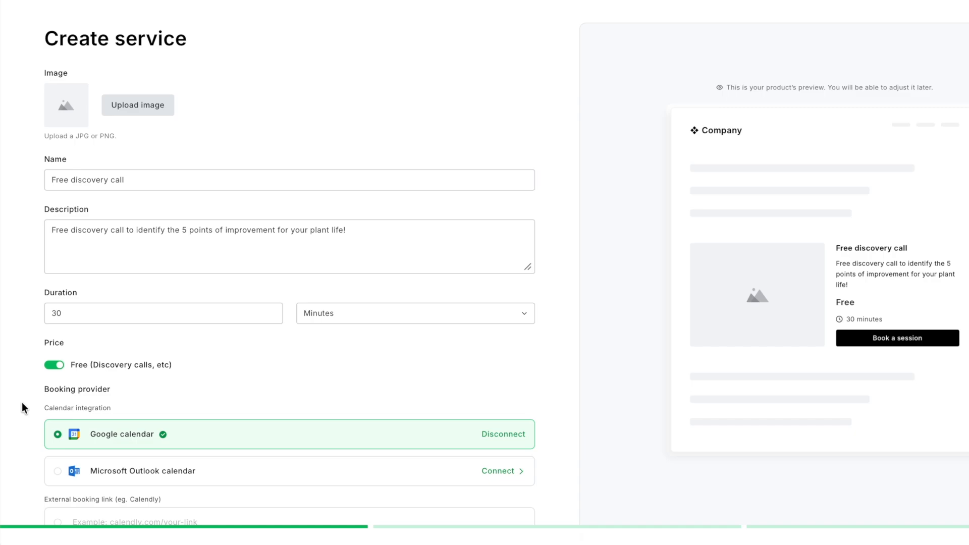
# Set the buffer time between meetings to 1 hour.
pyautogui.scroll(-5, 22, 403)
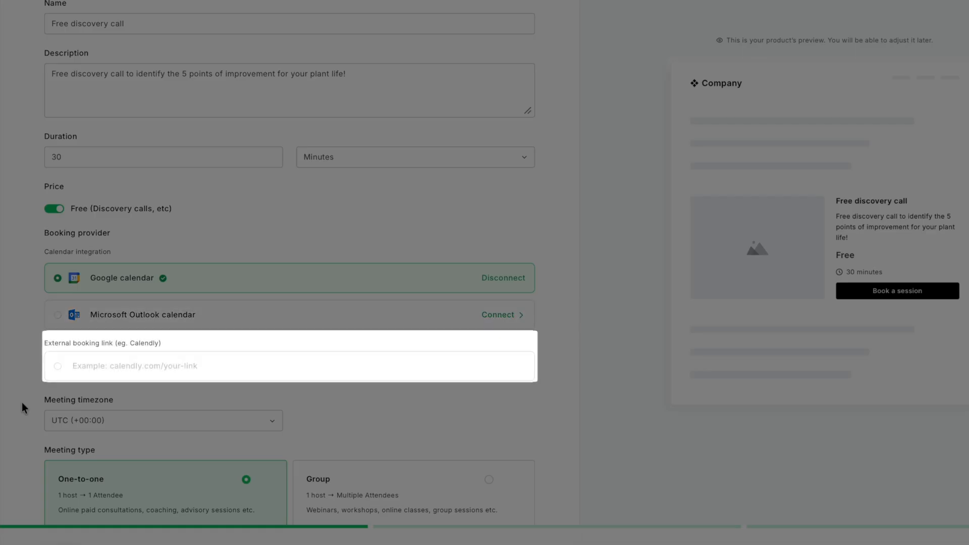
pyautogui.scroll(-6, 22, 402)
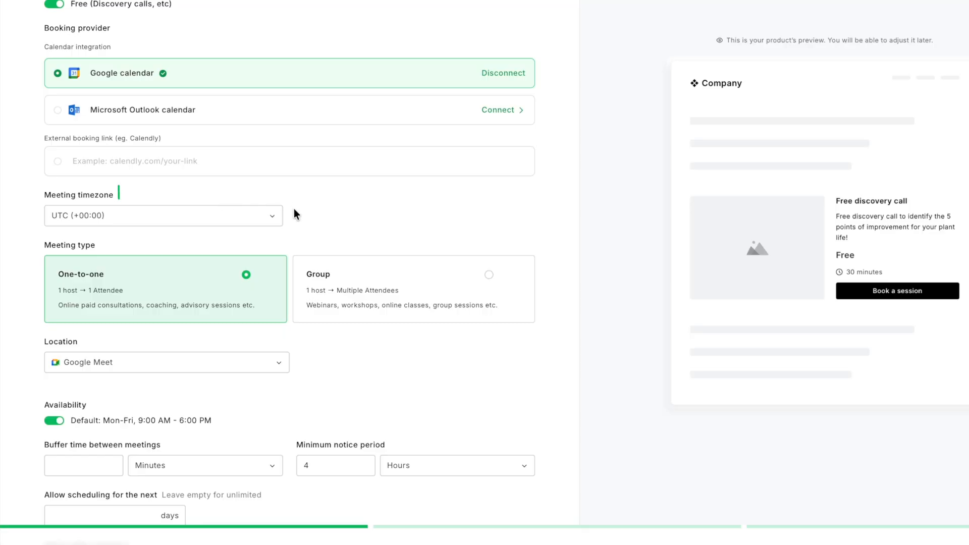
pyautogui.click(265, 215)
pyautogui.click(265, 215)
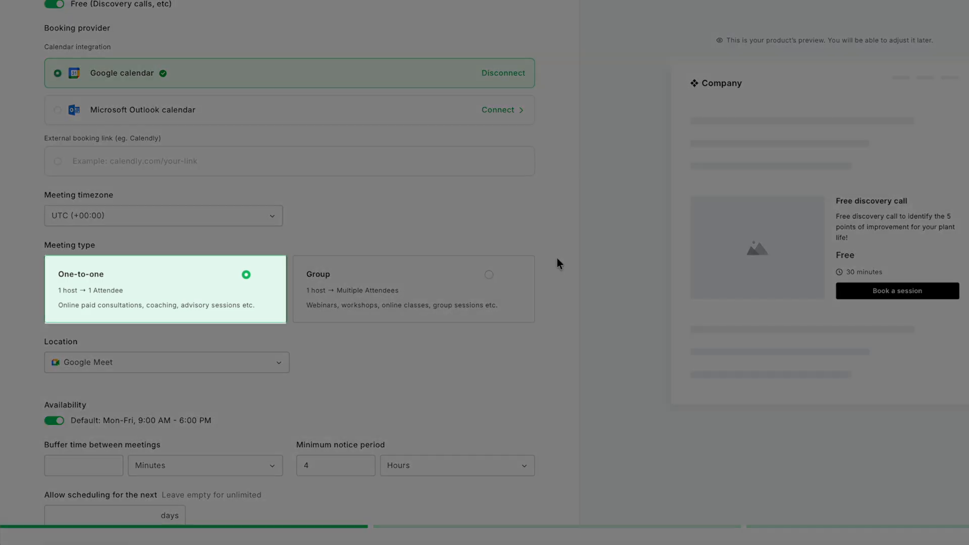
pyautogui.scroll(-2, 556, 259)
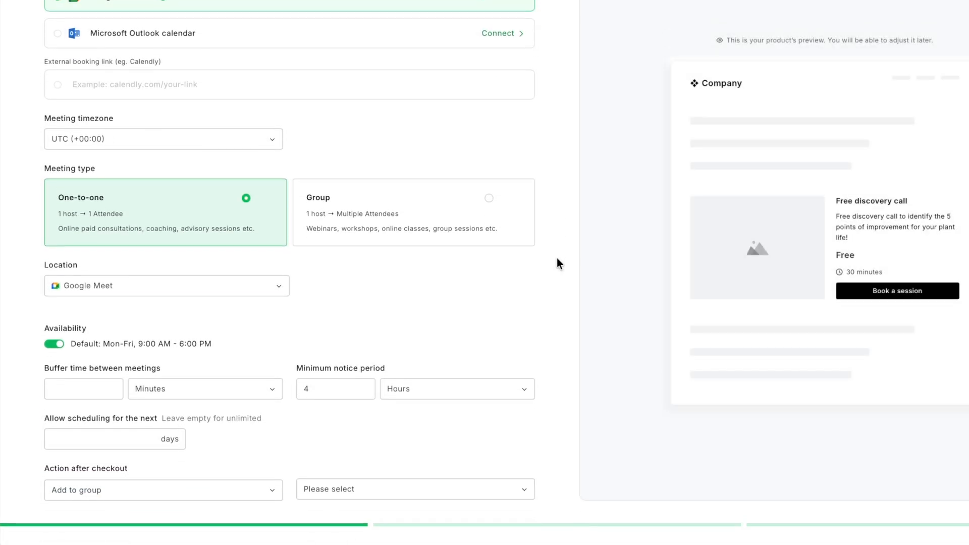
pyautogui.scroll(1, 557, 259)
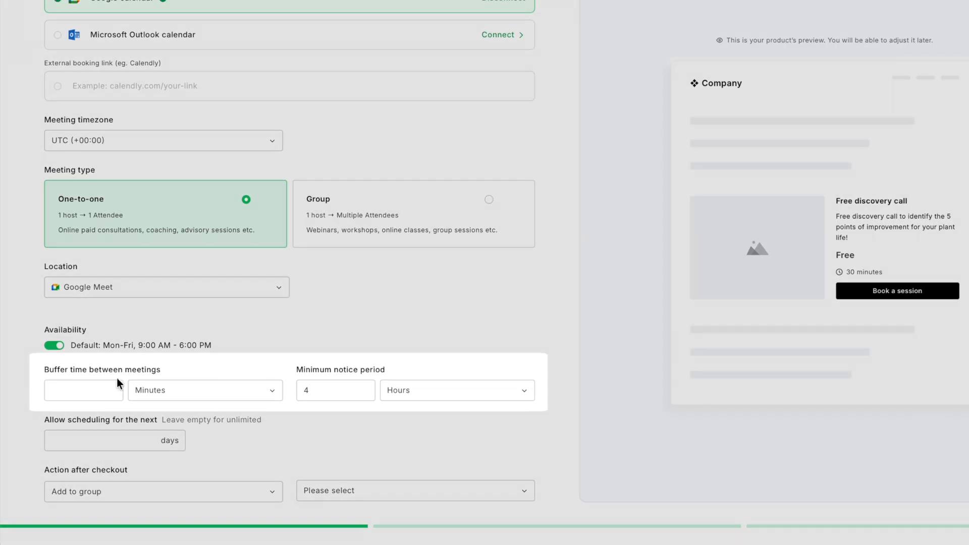
pyautogui.click(106, 389)
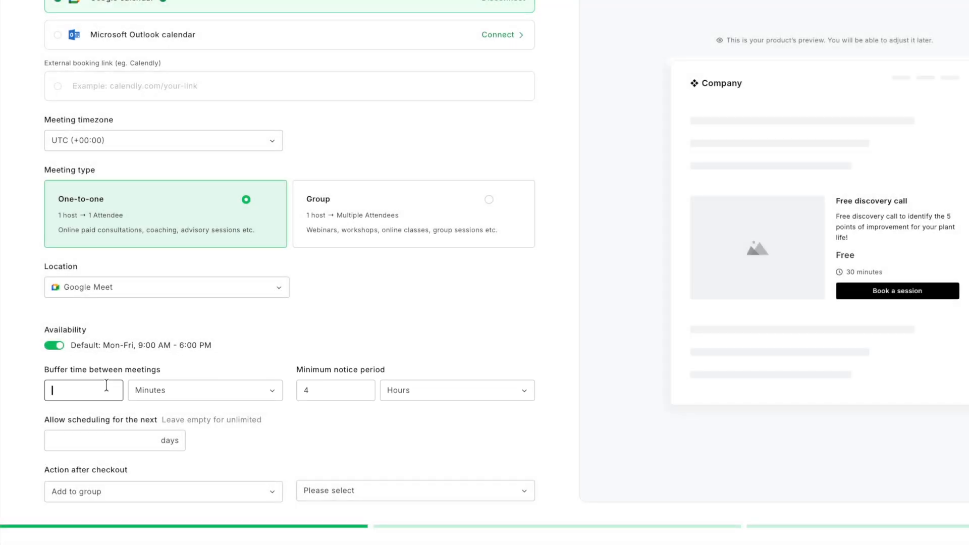
pyautogui.click(152, 391)
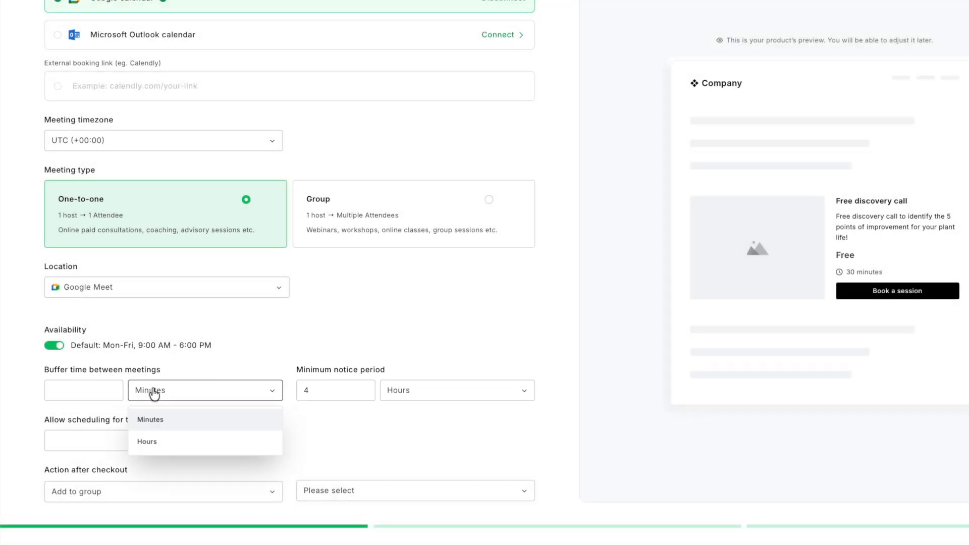
pyautogui.click(162, 442)
pyautogui.click(97, 389)
pyautogui.write('1')
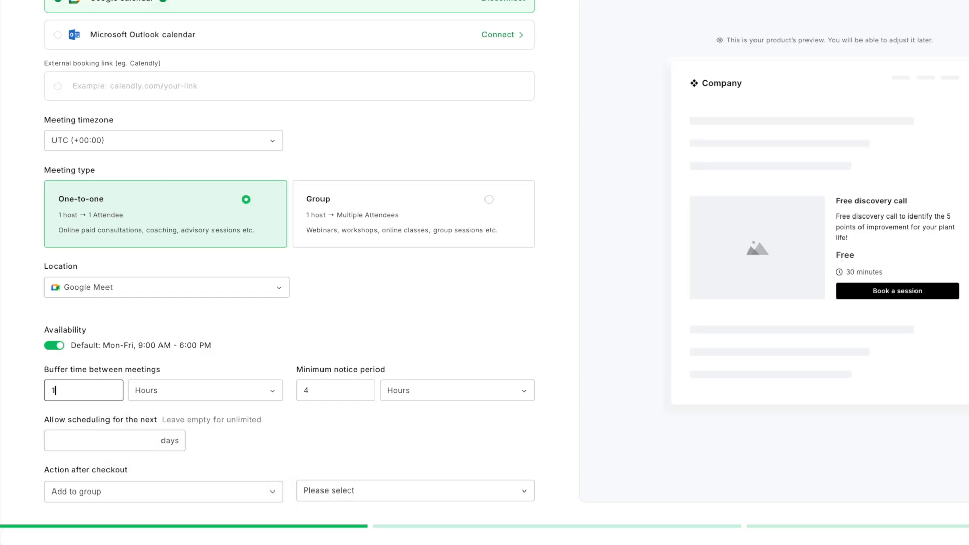
# Allow scheduling for the next 7 days.
pyautogui.click(525, 393)
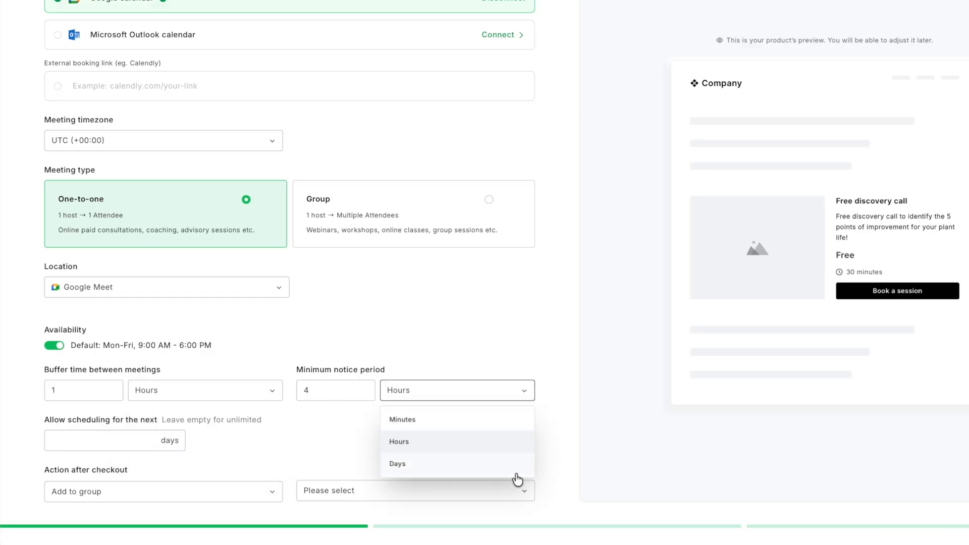
pyautogui.click(522, 393)
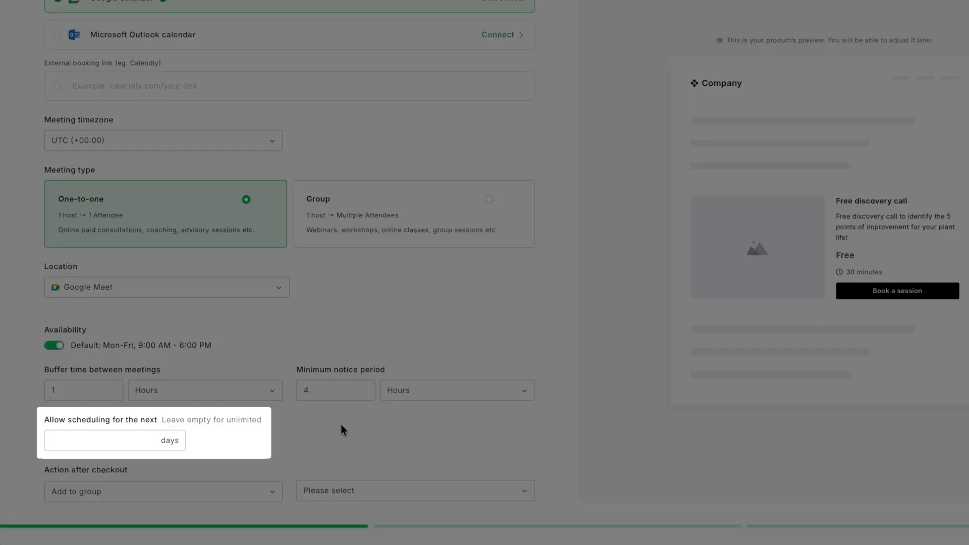
pyautogui.click(120, 447)
pyautogui.write('7')
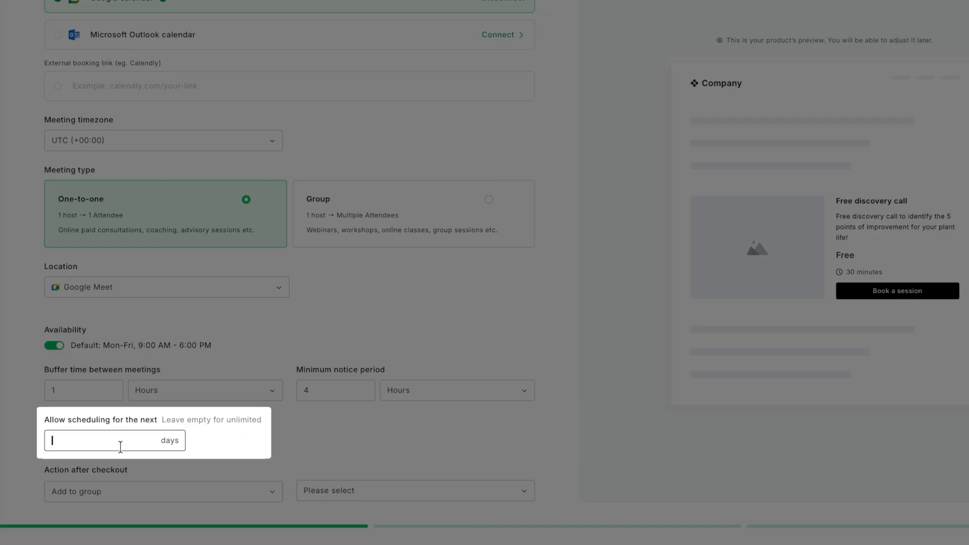
pyautogui.click(543, 442)
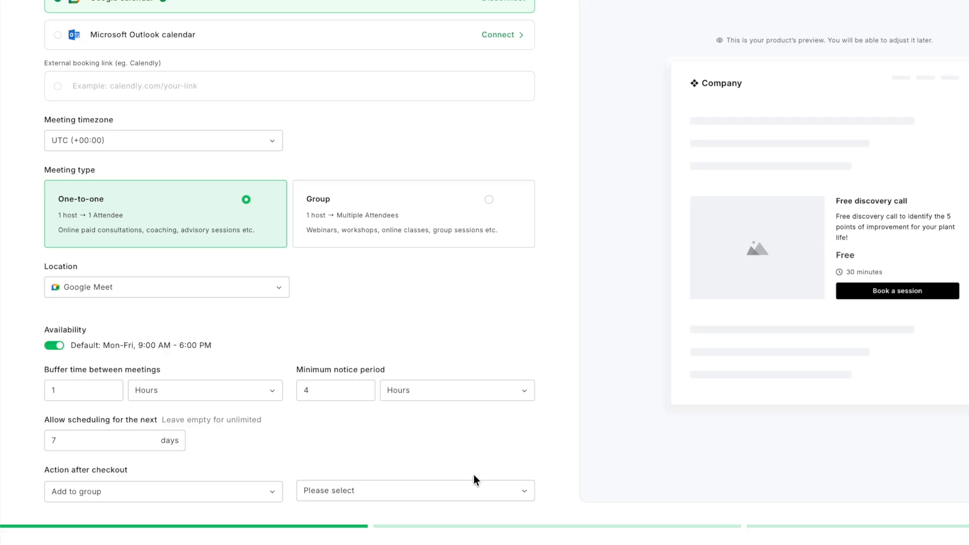
# Create a new group named "Free discovery call" as the add-to-group action after checkout.
pyautogui.click(271, 499)
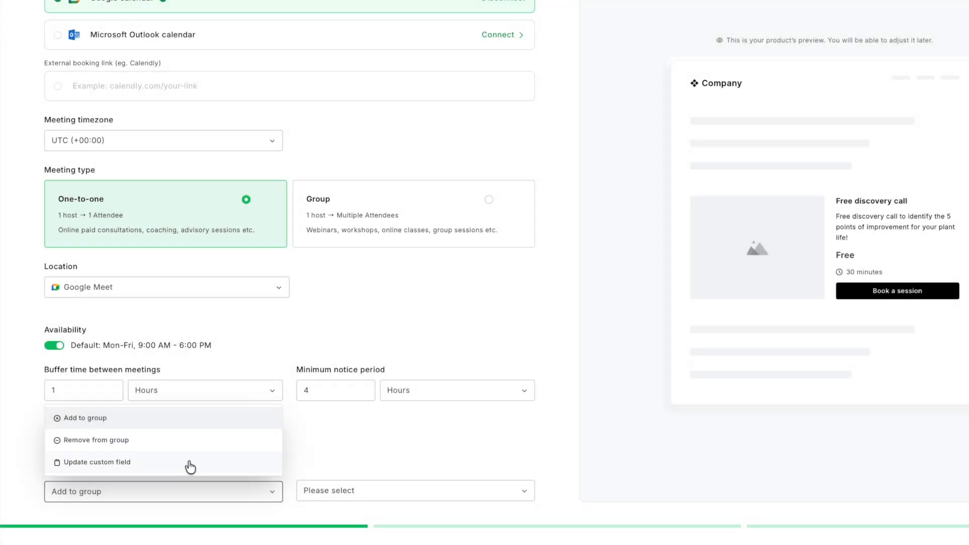
pyautogui.click(389, 495)
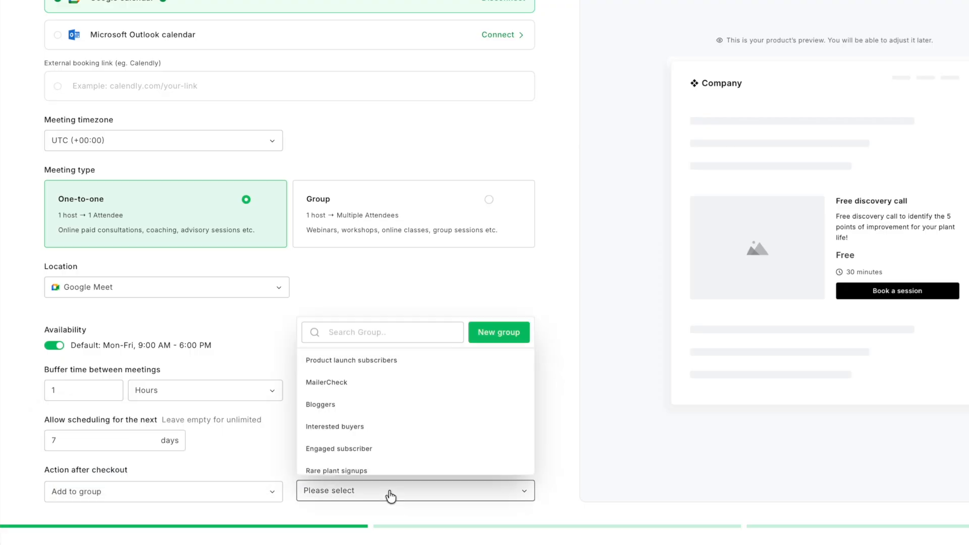
pyautogui.click(480, 335)
pyautogui.write('Free discovery call')
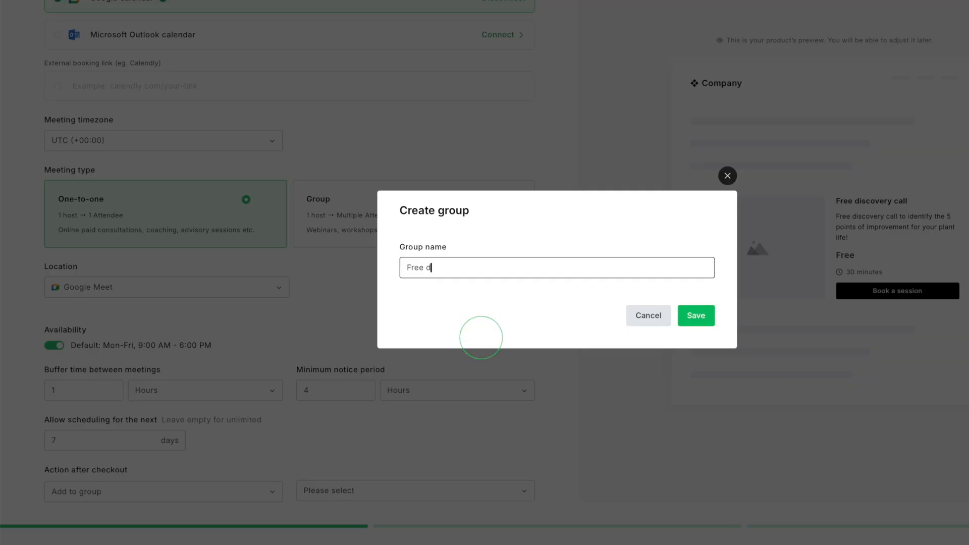
pyautogui.click(696, 316)
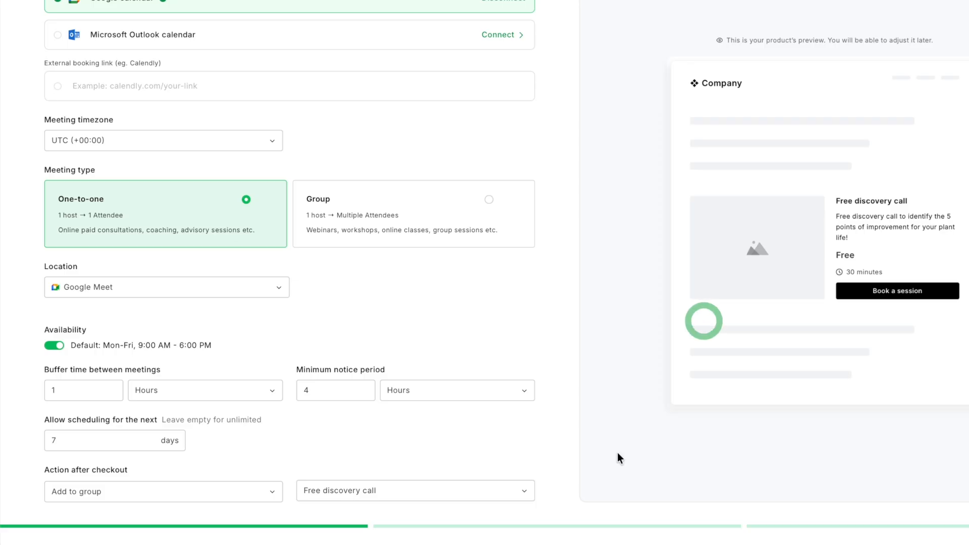
# Select an image for the service from the file manager.
pyautogui.scroll(9, 560, 391)
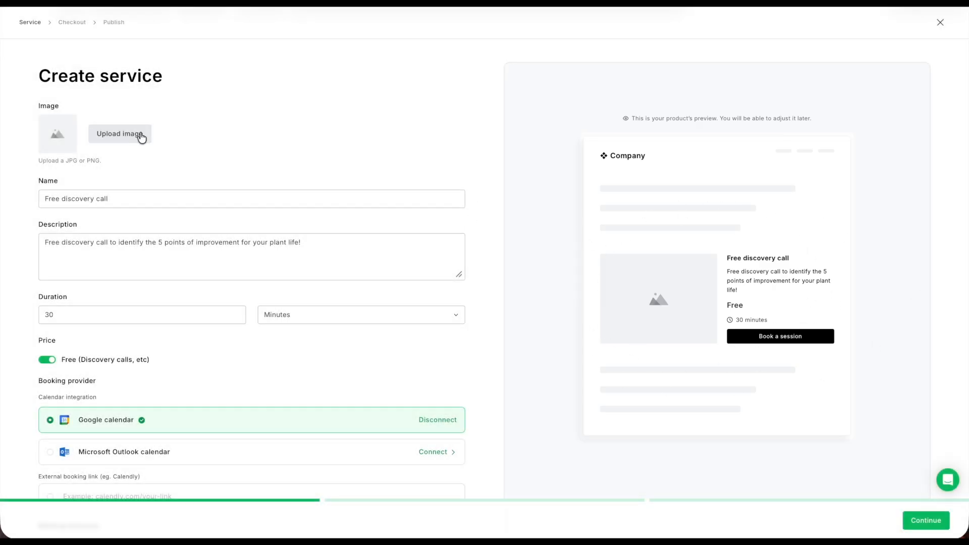
pyautogui.click(142, 136)
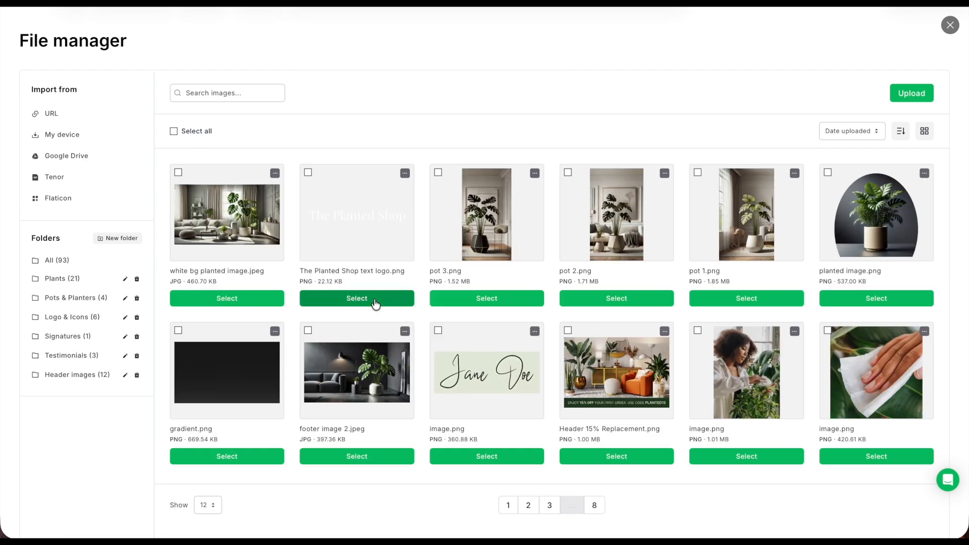
pyautogui.click(375, 302)
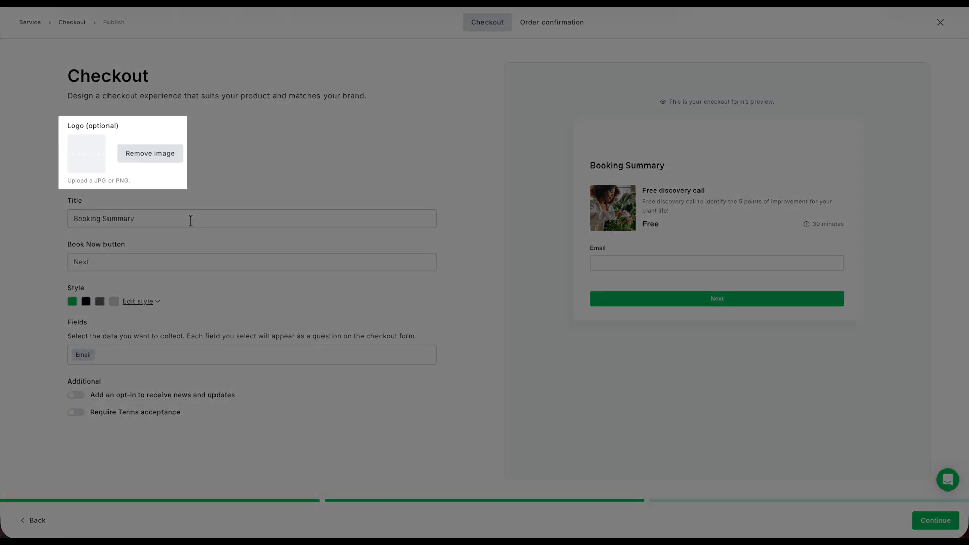
# Set the Book Now button text to "Book your discovery call" and add a Name field to the checkout form.
pyautogui.moveTo(130, 262); pyautogui.dragTo(52, 260)
pyautogui.write('Book your discovery call')
pyautogui.click(108, 362)
pyautogui.click(83, 424)
pyautogui.click(464, 379)
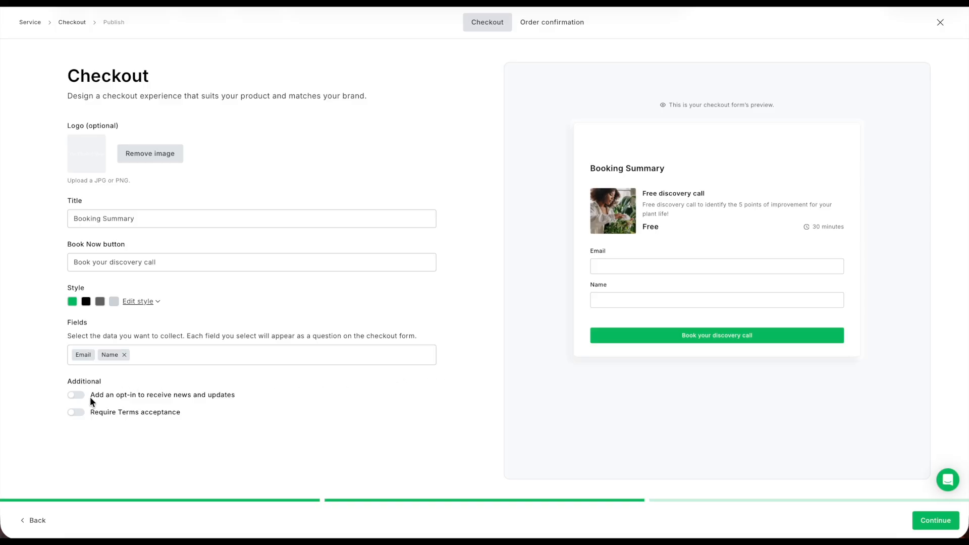
# Enable the news and updates opt-in with the Interested buyers group and switch to order confirmation.
pyautogui.click(77, 398)
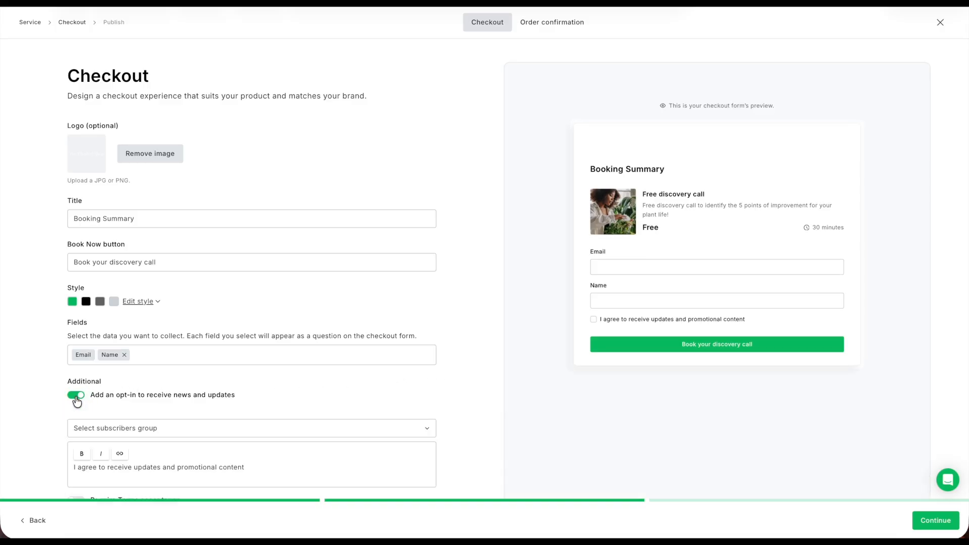
pyautogui.scroll(-1, 47, 401)
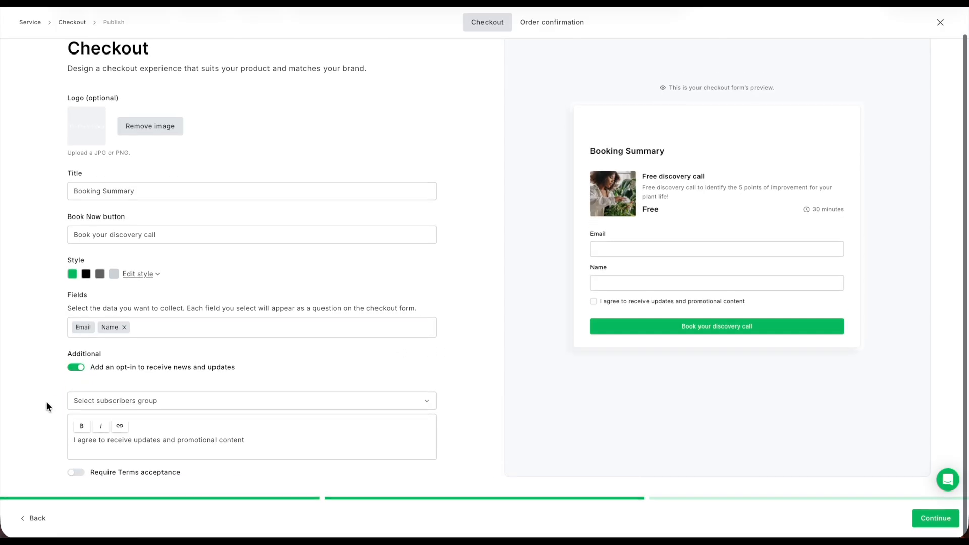
pyautogui.click(143, 404)
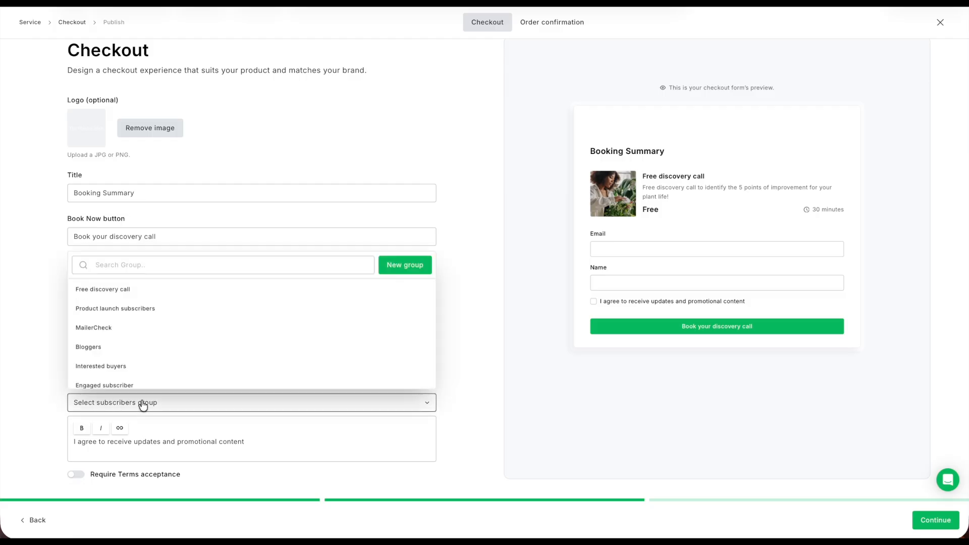
pyautogui.click(130, 367)
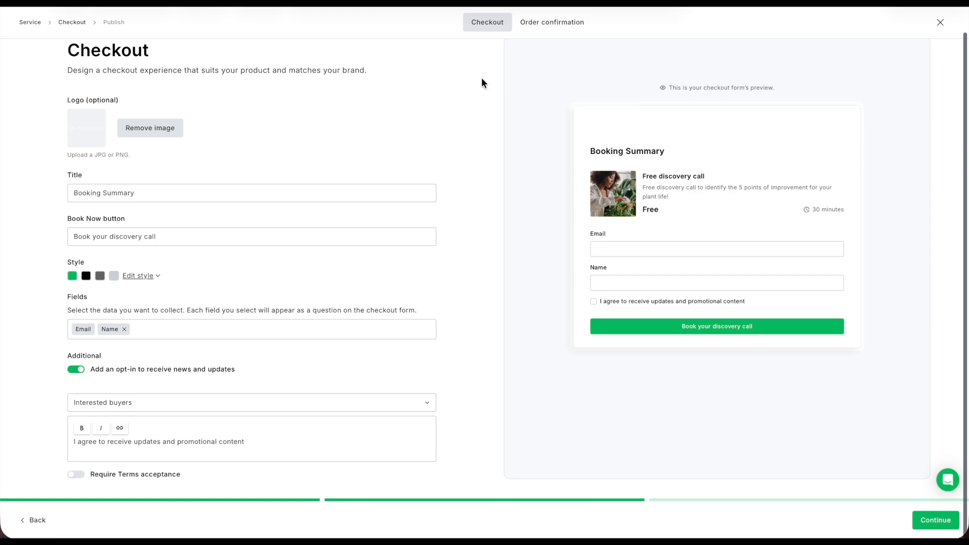
pyautogui.click(559, 25)
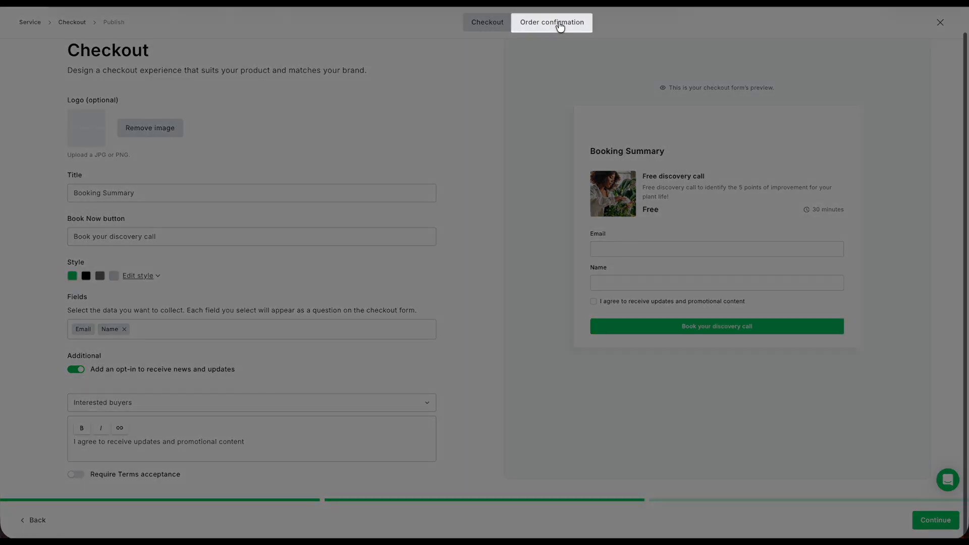
# Set the order confirmation title to "Your booking is confirmed!".
pyautogui.click(559, 25)
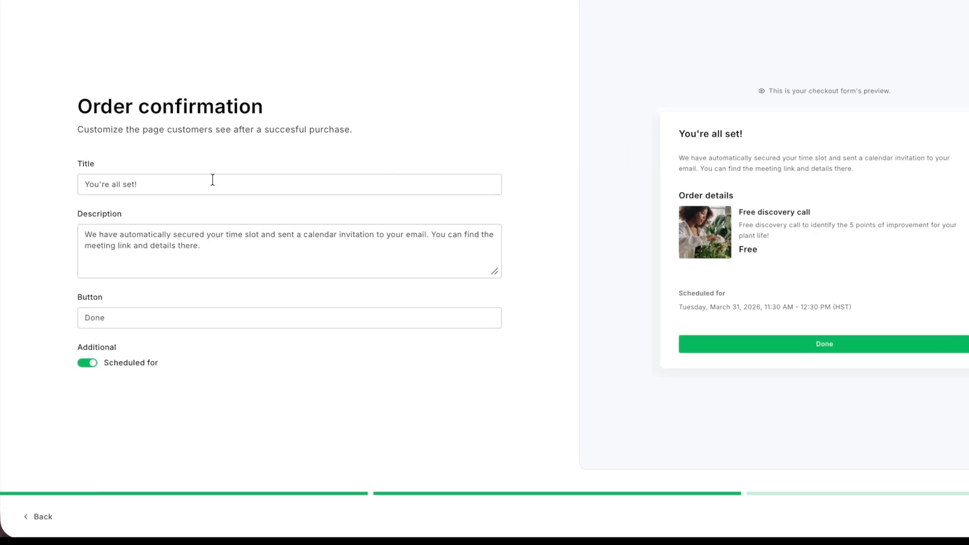
pyautogui.click(195, 183)
pyautogui.hotkey('shift', 'Left')
pyautogui.moveTo(132, 183); pyautogui.dragTo(100, 186)
pyautogui.press('BackSpace')
pyautogui.write('r booking is confirmed!')
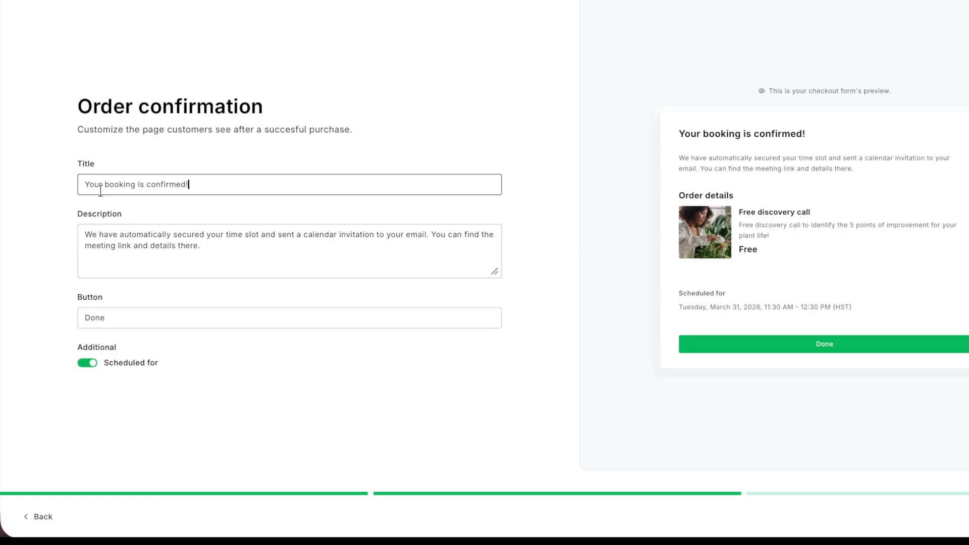
# Return to the checkout design and continue to save the booking service.
pyautogui.click(215, 247)
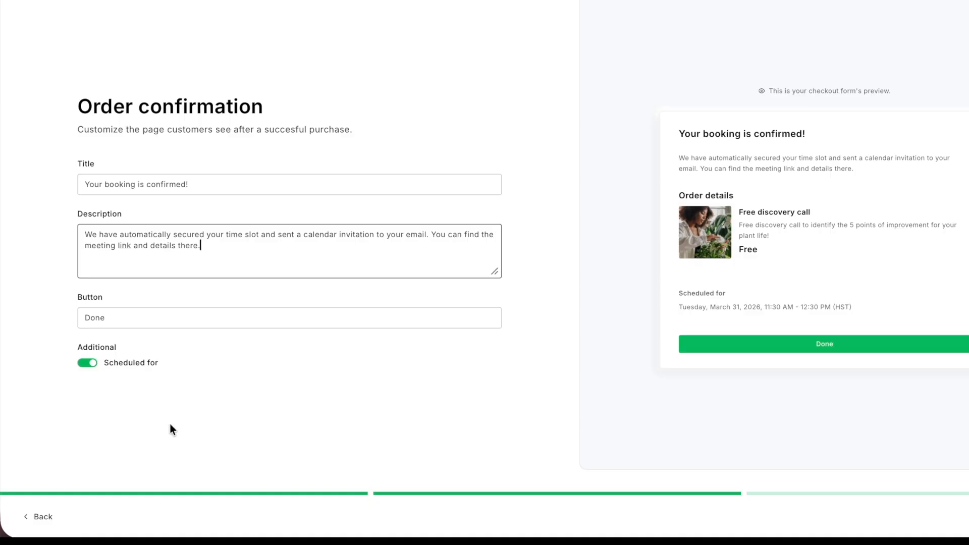
pyautogui.click(88, 363)
pyautogui.click(88, 364)
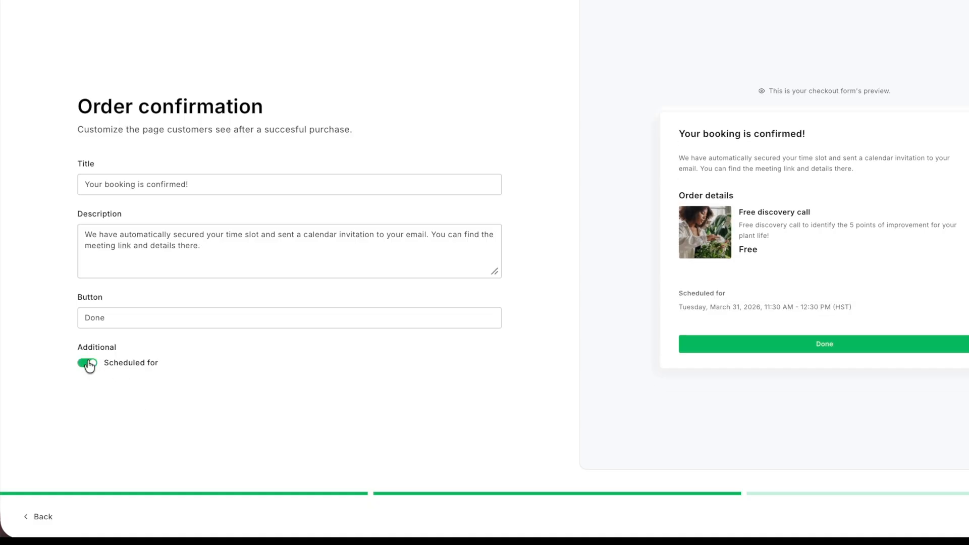
pyautogui.click(487, 29)
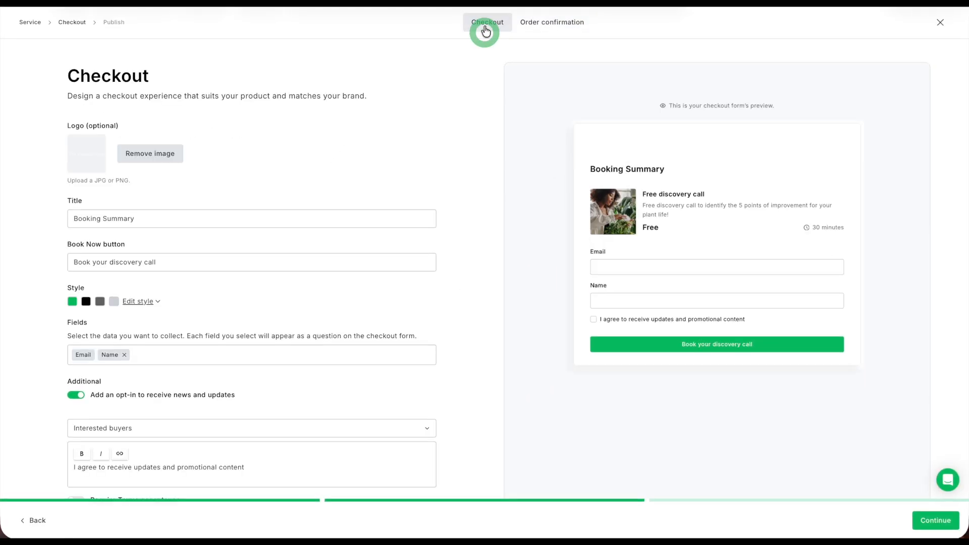
pyautogui.click(931, 521)
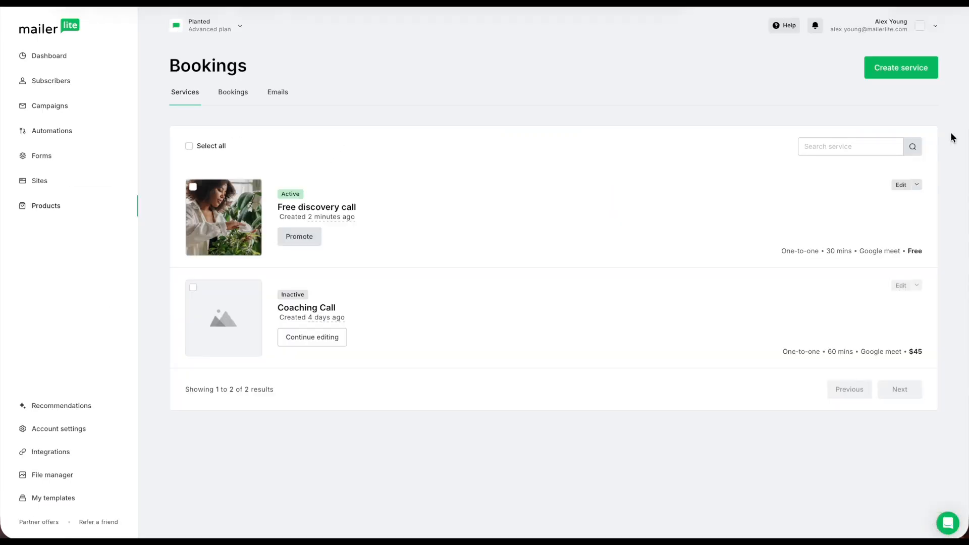
# Open the promote options for the Free discovery call service.
pyautogui.click(916, 185)
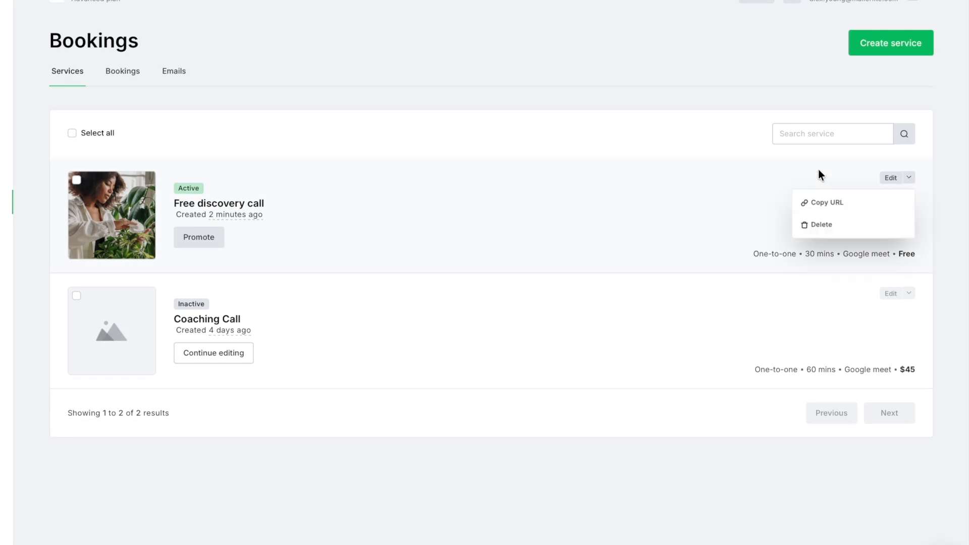
pyautogui.click(696, 91)
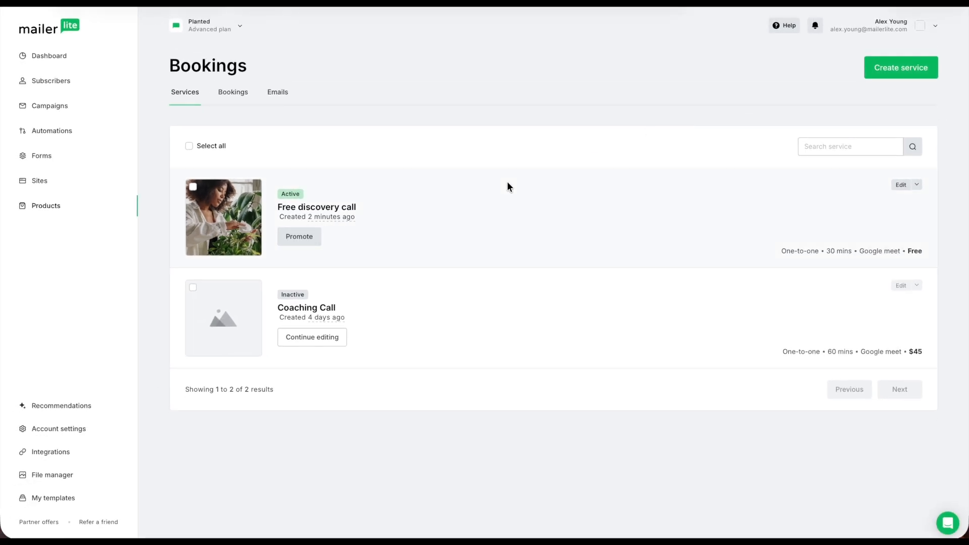
pyautogui.click(298, 237)
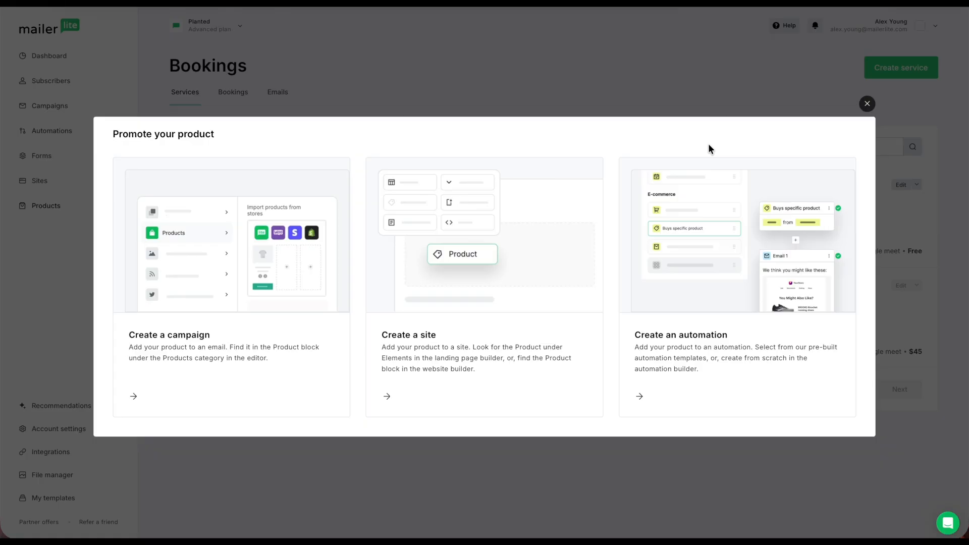
# Create a campaign and add an Import from stores product block to the email below the button.
pyautogui.click(144, 396)
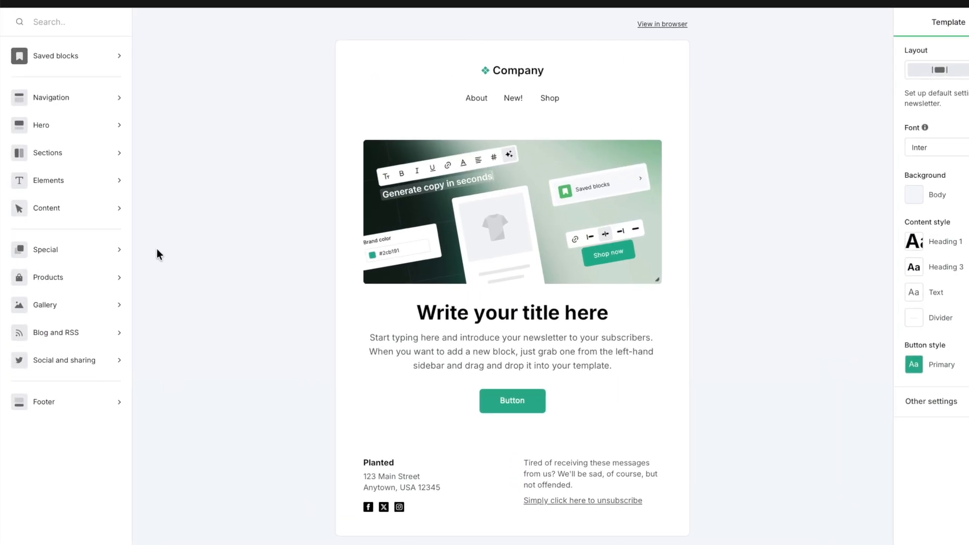
pyautogui.click(92, 275)
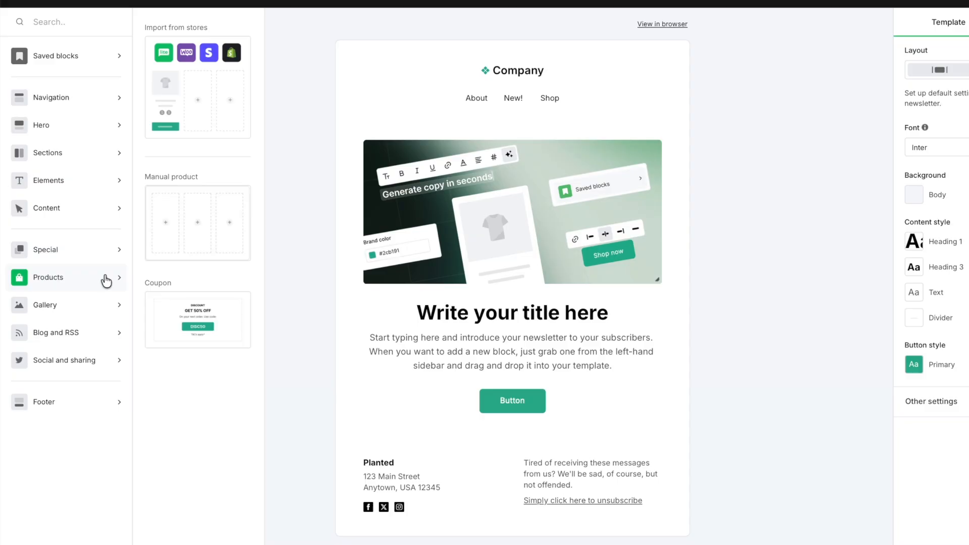
pyautogui.moveTo(173, 92); pyautogui.dragTo(436, 425)
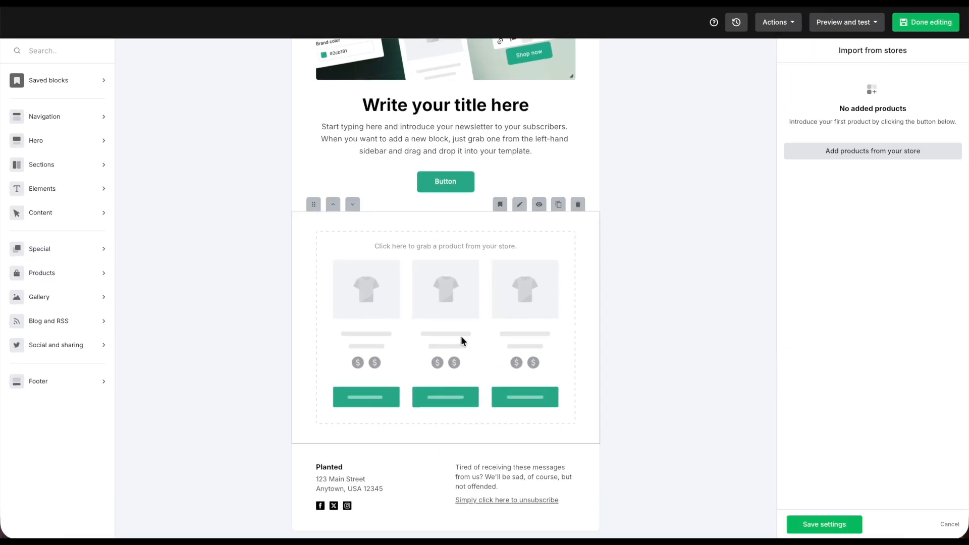
# Add the Free discovery call product from the MailerLite store to the product block.
pyautogui.click(835, 152)
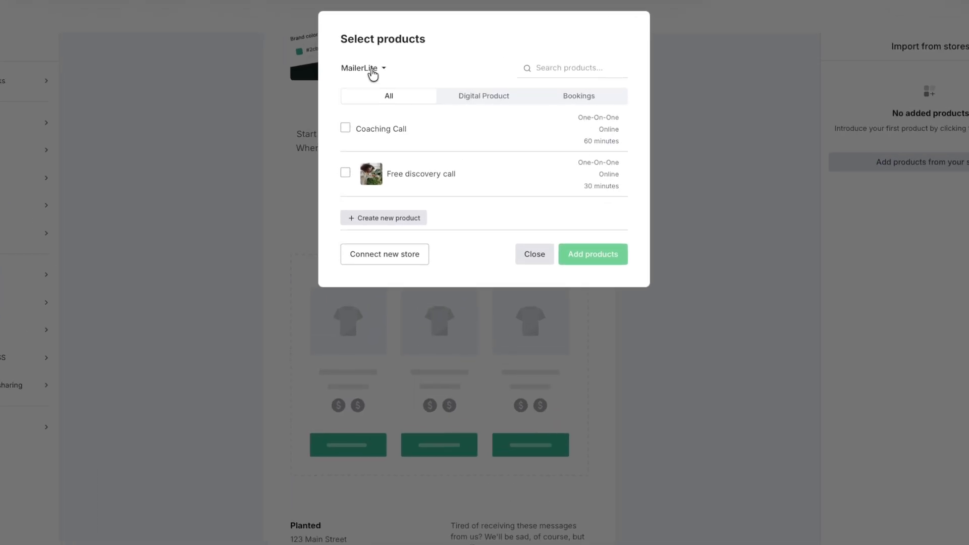
pyautogui.click(372, 73)
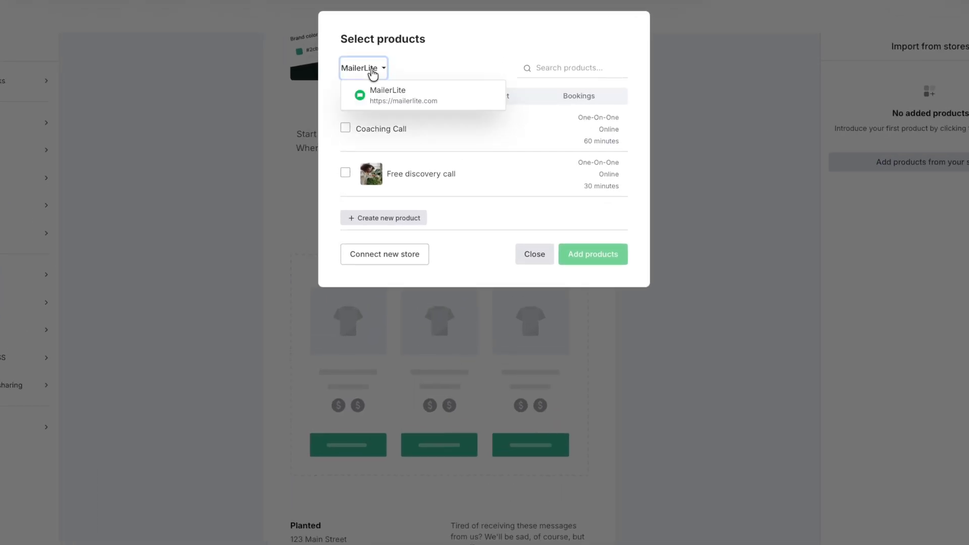
pyautogui.click(385, 71)
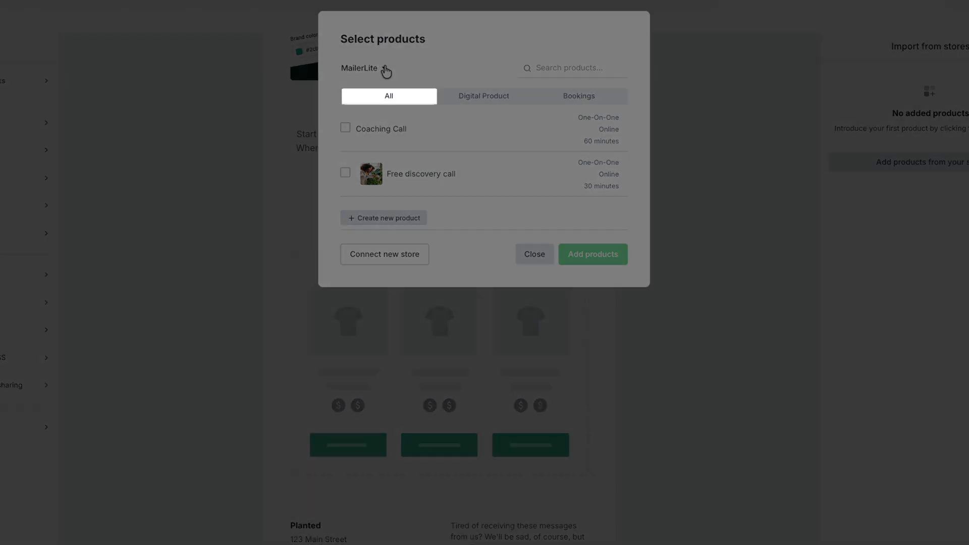
pyautogui.click(474, 97)
pyautogui.click(533, 103)
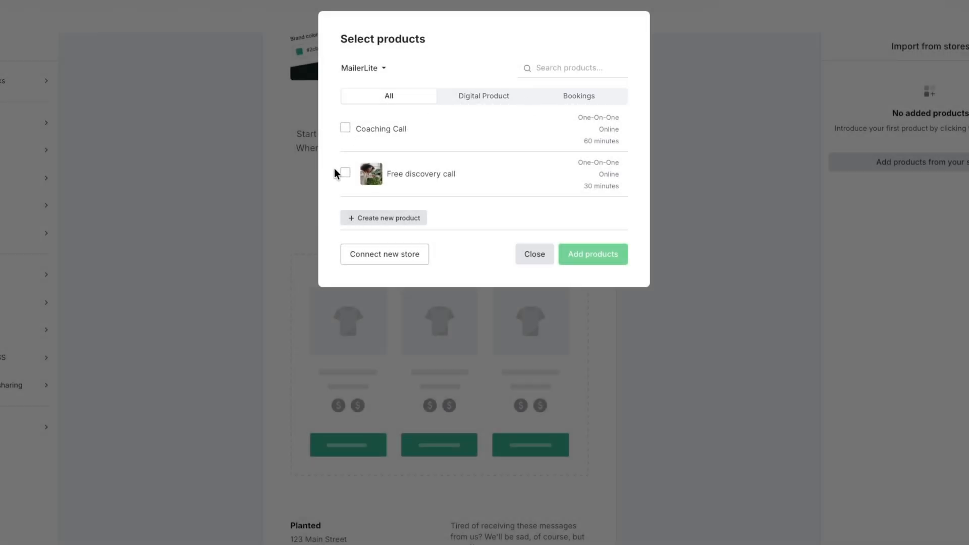
pyautogui.click(345, 172)
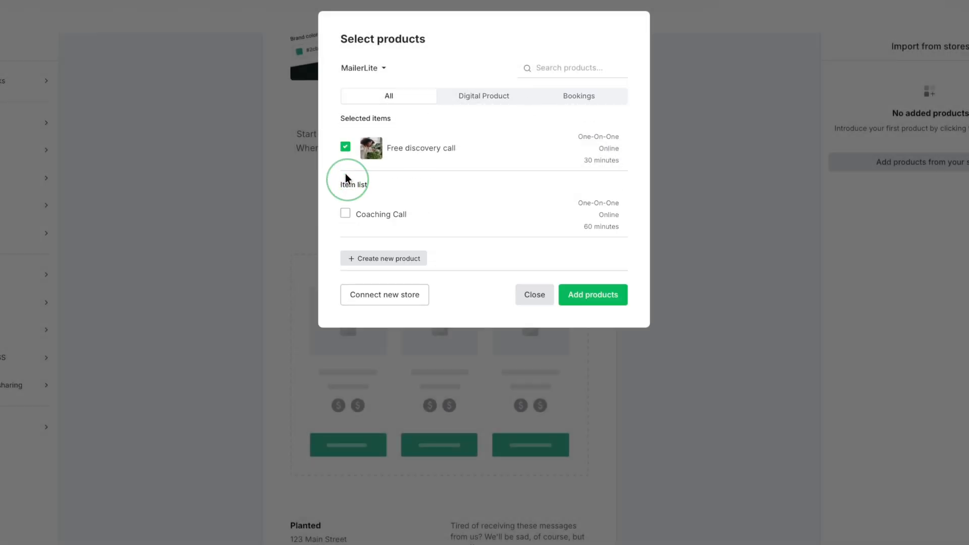
pyautogui.click(586, 293)
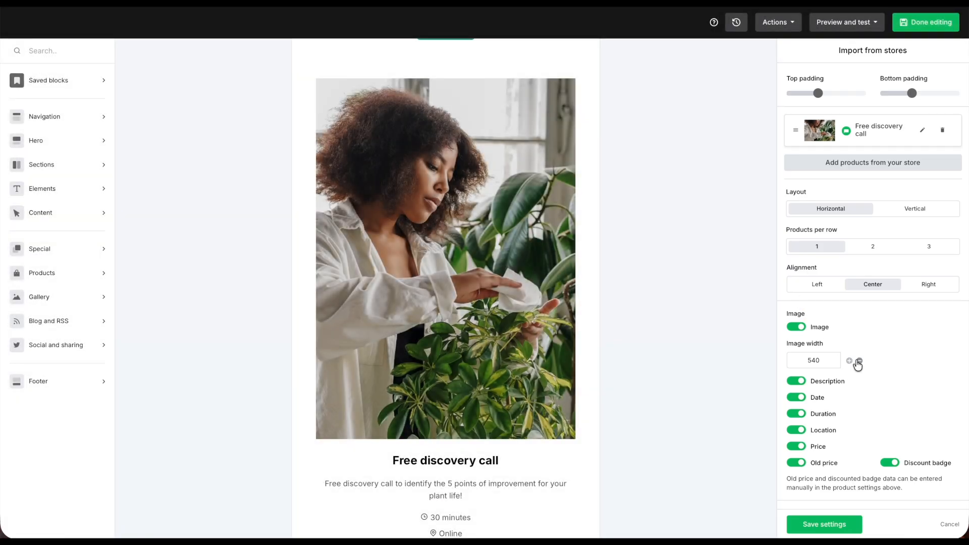
# Shrink the product image, hide description, date, location, old price and discount badge, and save the block settings.
pyautogui.click(858, 361)
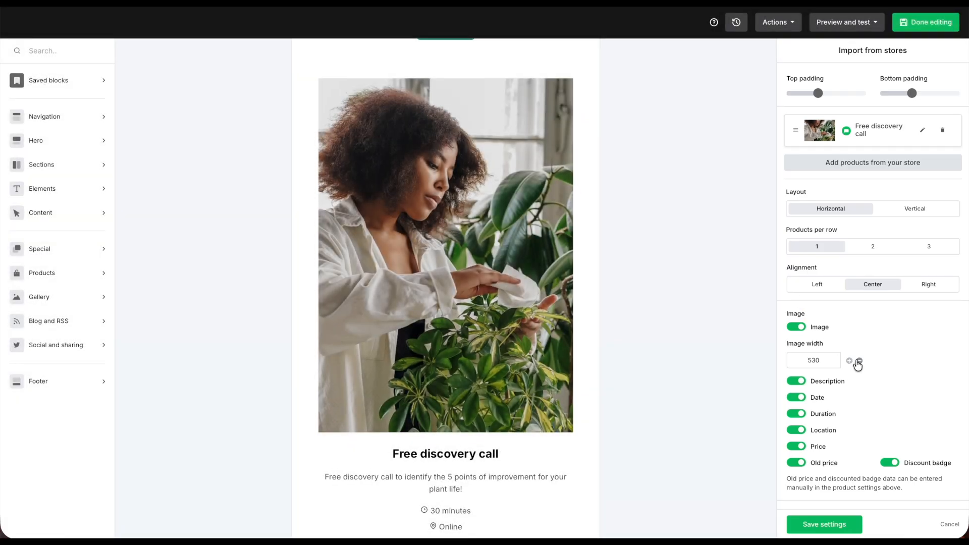
pyautogui.click(796, 381)
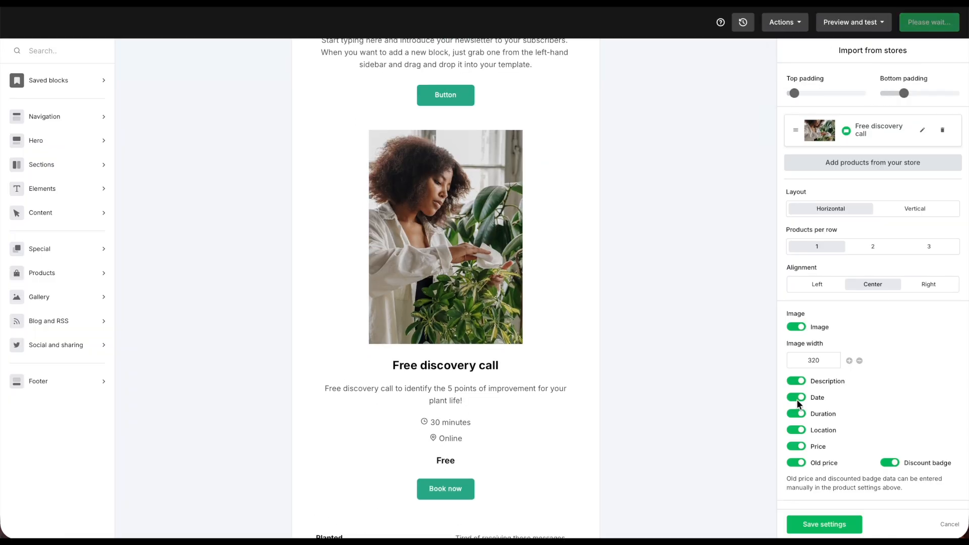
pyautogui.click(796, 353)
pyautogui.click(797, 387)
pyautogui.click(891, 420)
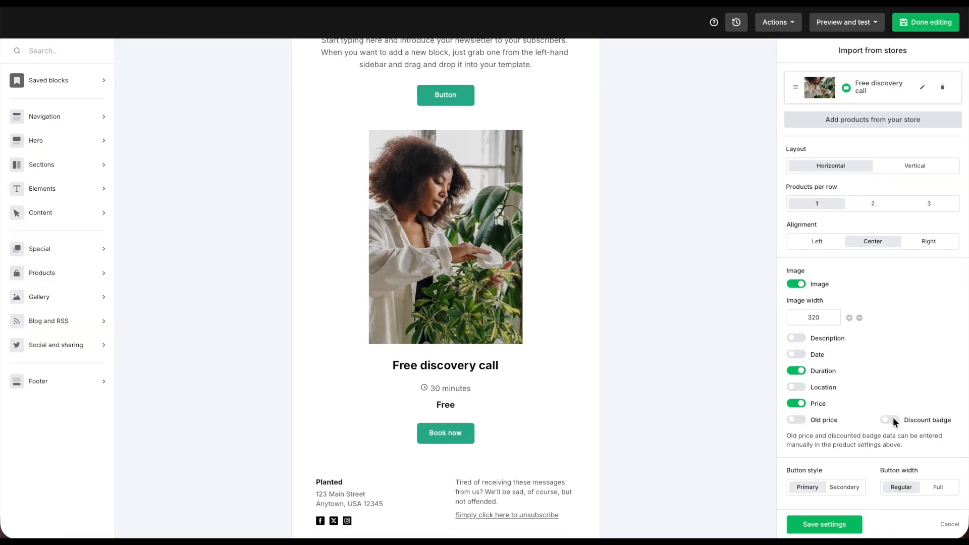
pyautogui.click(851, 530)
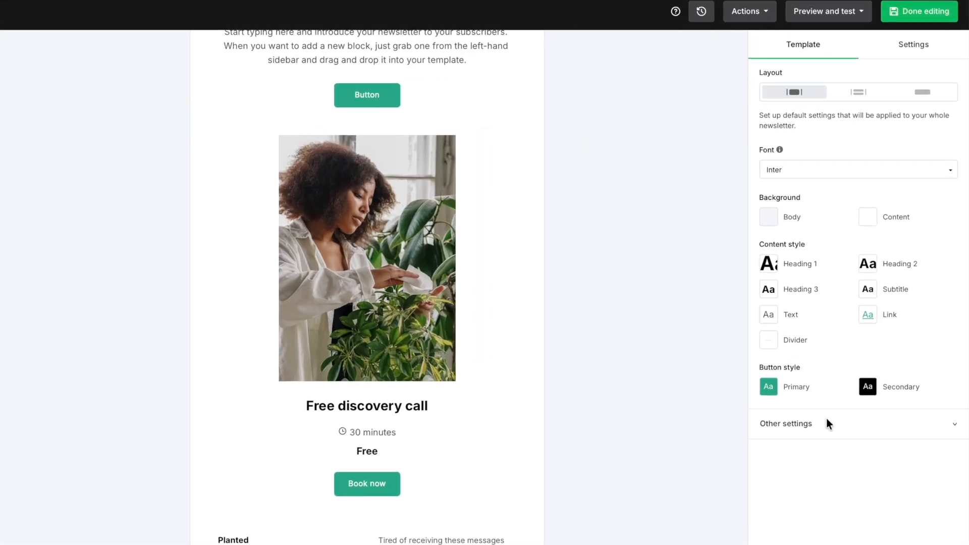
# Finish editing the campaign email.
pyautogui.click(931, 14)
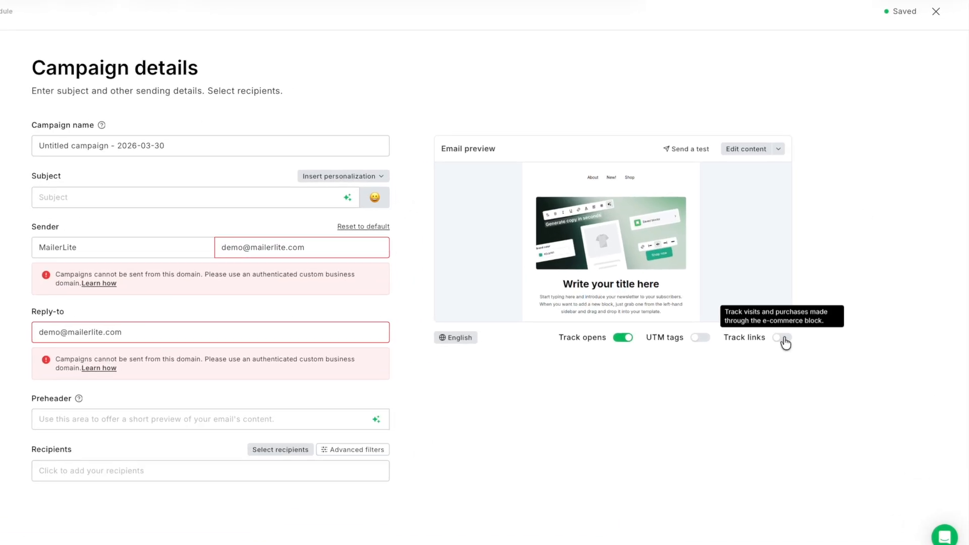
pyautogui.click(783, 339)
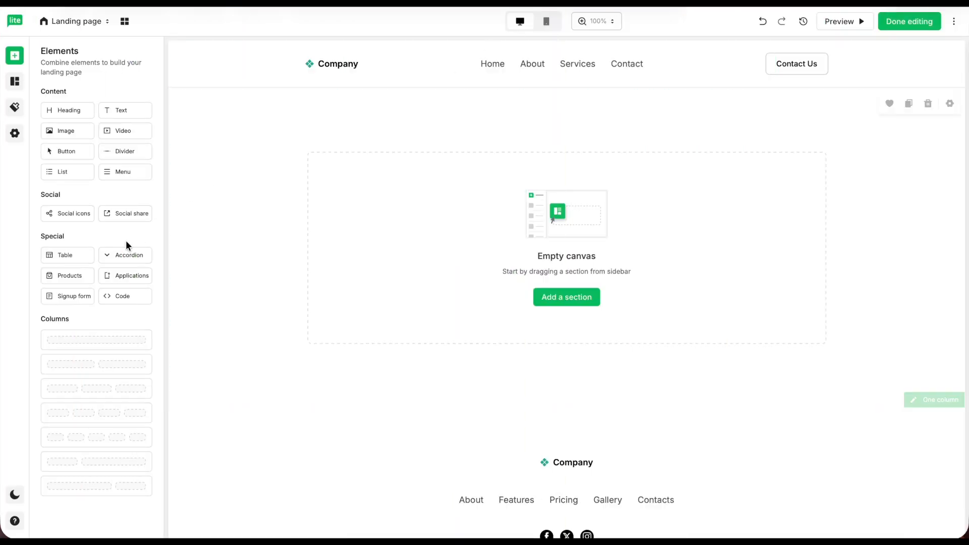
# Add a Products block to the landing page and insert the Free discovery call product.
pyautogui.moveTo(77, 276); pyautogui.dragTo(506, 148)
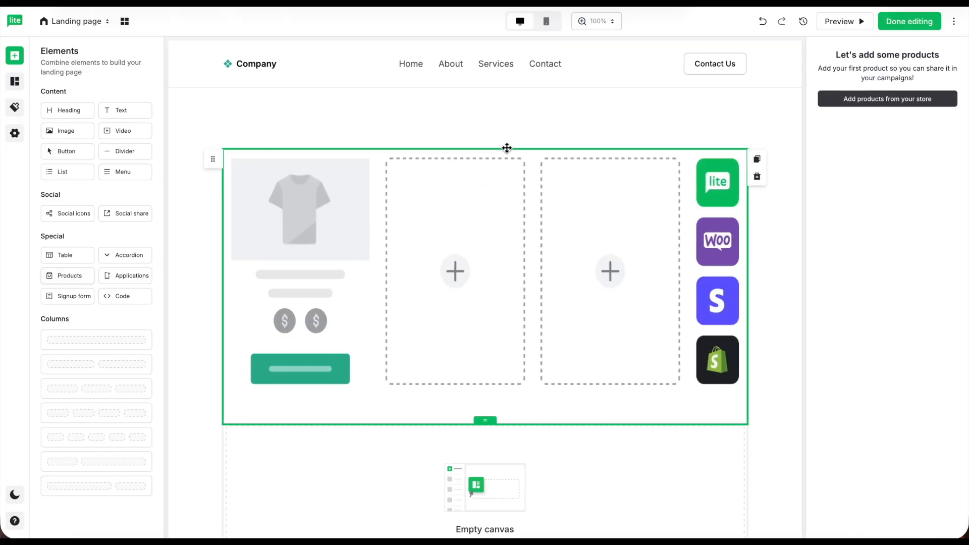
pyautogui.click(887, 99)
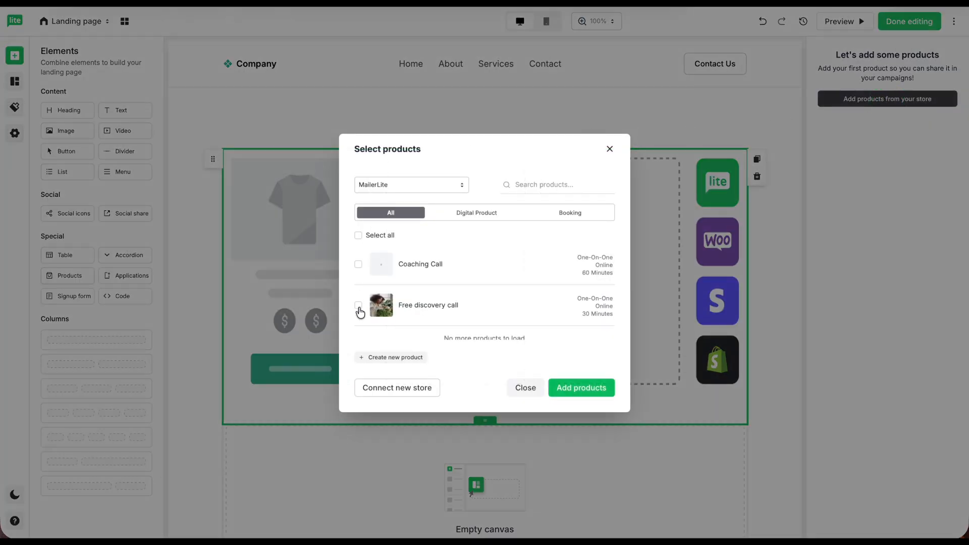
pyautogui.click(358, 306)
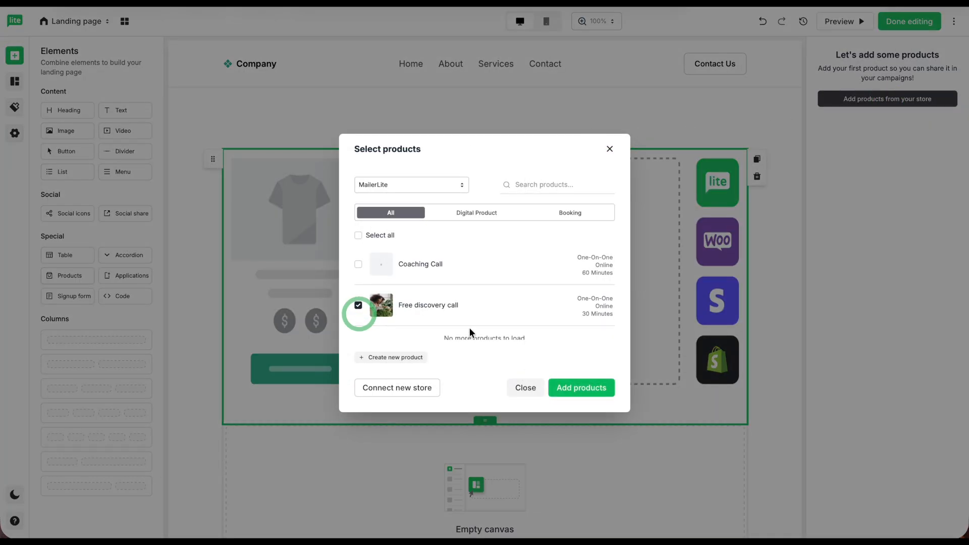
pyautogui.click(585, 389)
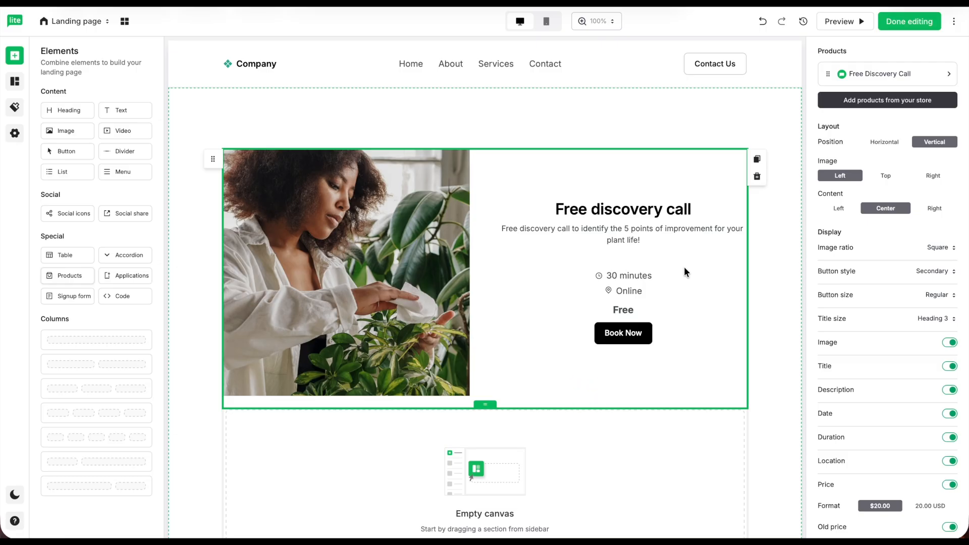
# Hide the date and location in the landing page product block.
pyautogui.click(949, 413)
pyautogui.click(949, 460)
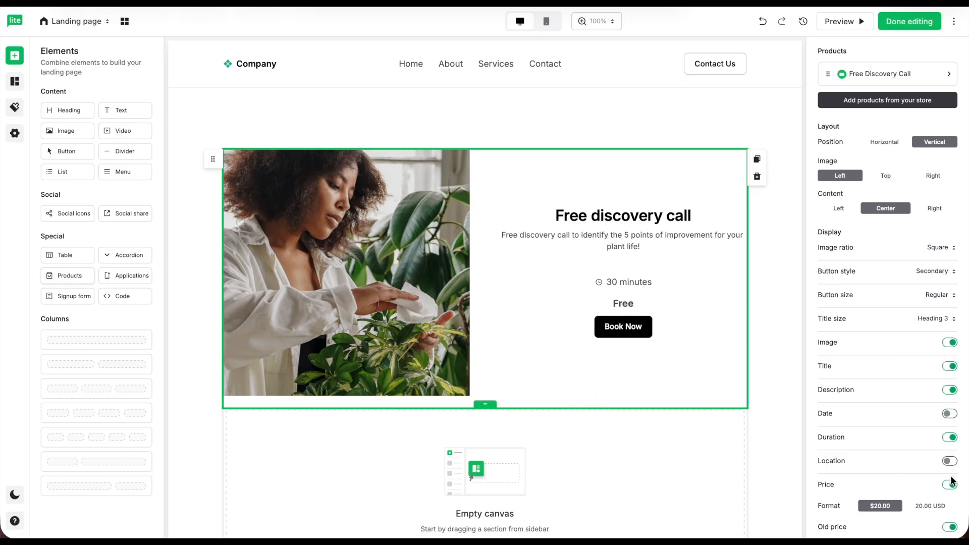
pyautogui.click(928, 209)
pyautogui.click(901, 214)
pyautogui.scroll(-1, 900, 214)
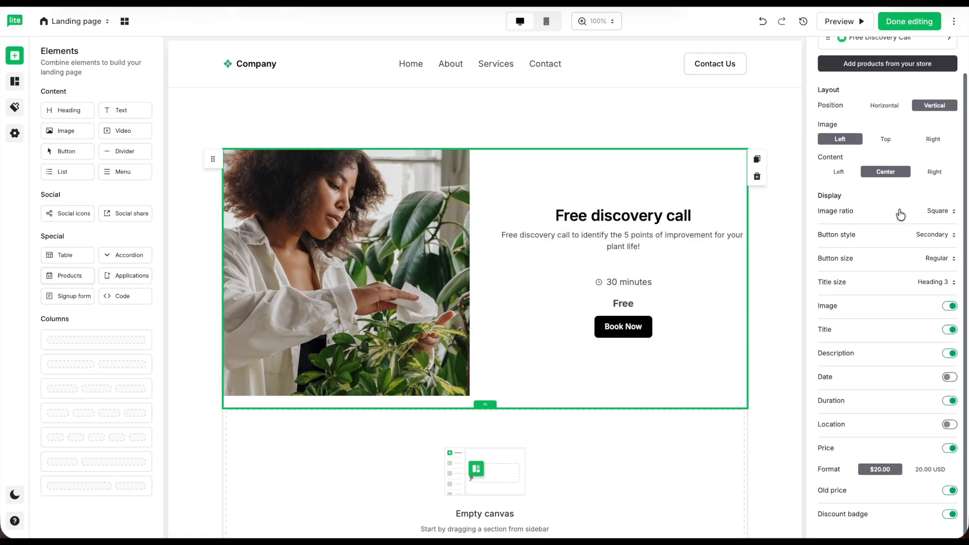
# Finish editing the landing page, save its settings, and open its Orders overview.
pyautogui.click(912, 23)
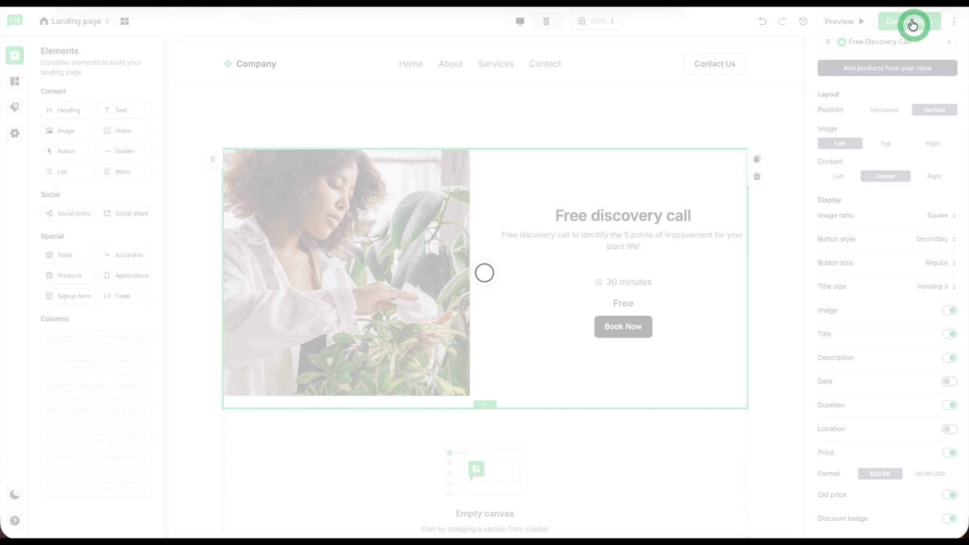
pyautogui.scroll(-3, 811, 247)
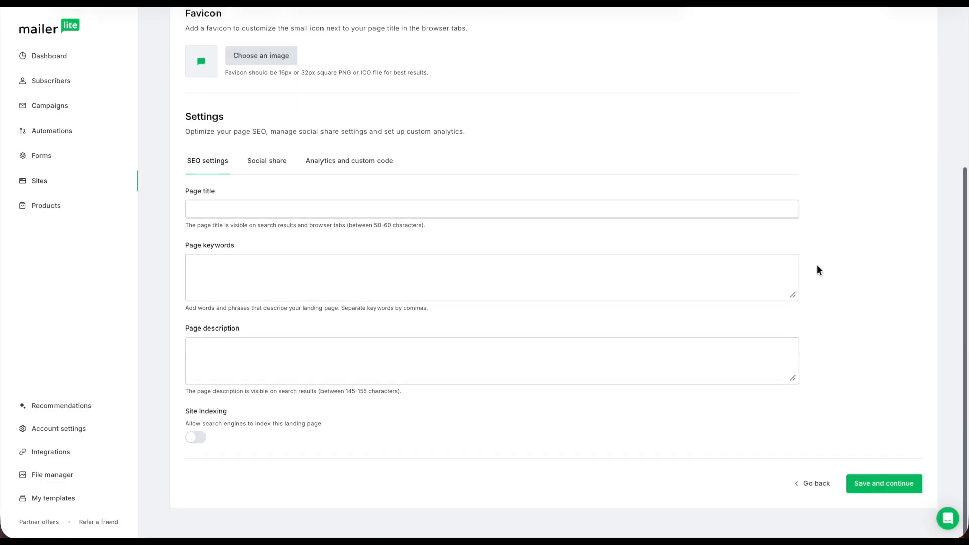
pyautogui.click(885, 484)
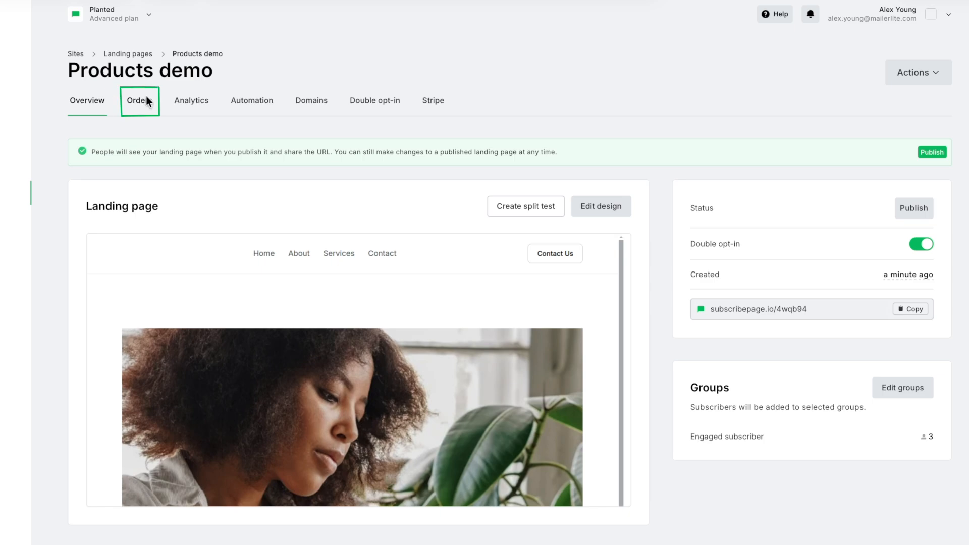
pyautogui.click(146, 98)
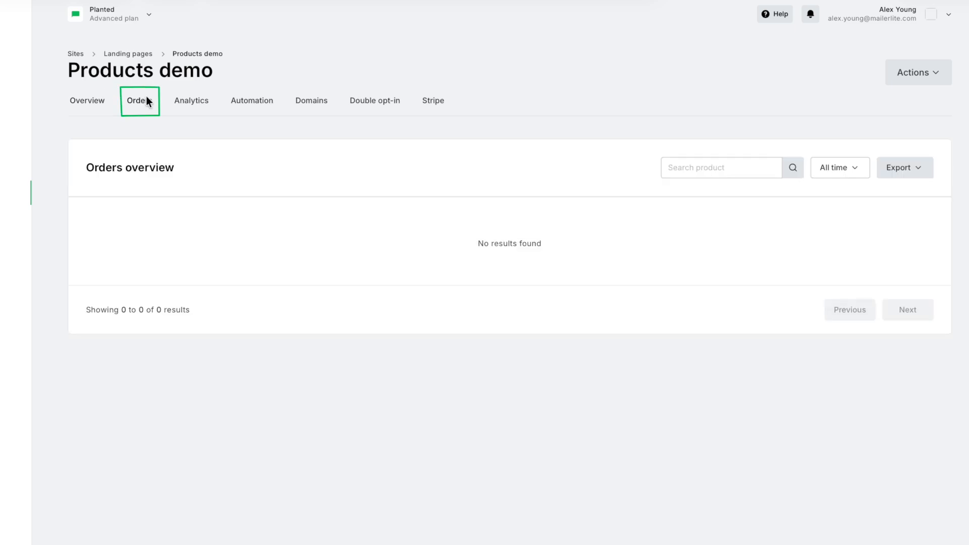